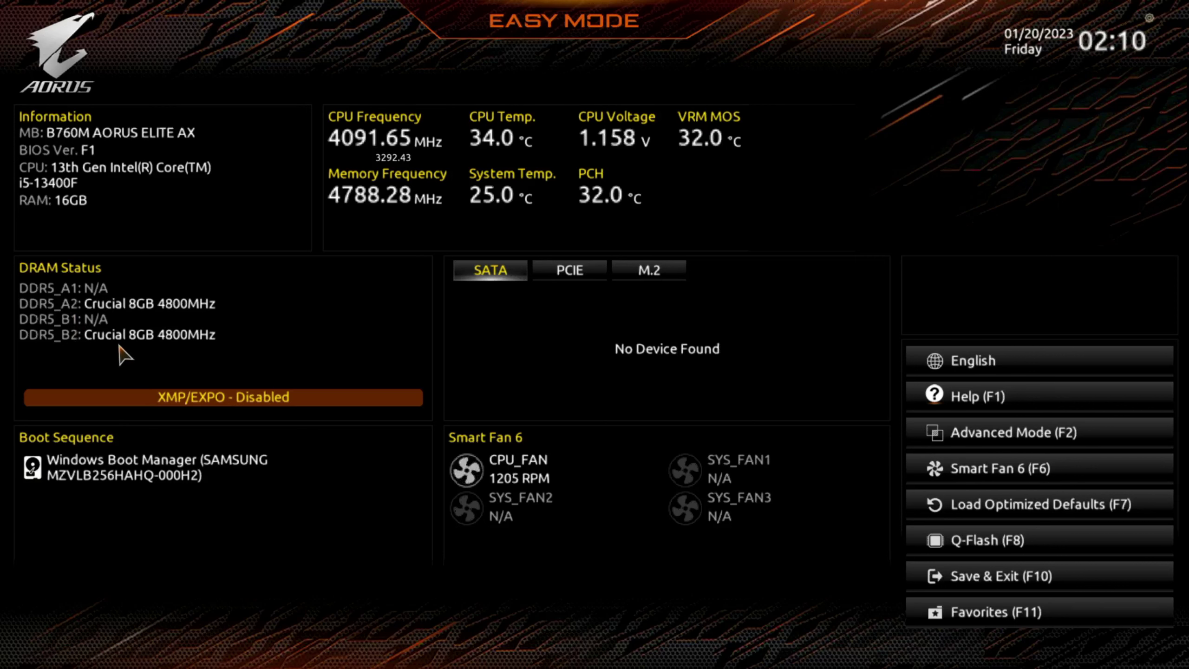
Switch the XMP/EXPO memory profile to XMP 1, toggle it, then set it back to Disabled.
{"action": "left_click", "coordinate": [200, 398]}
{"action": "left_click", "coordinate": [228, 399]}
{"action": "left_click", "coordinate": [225, 398]}
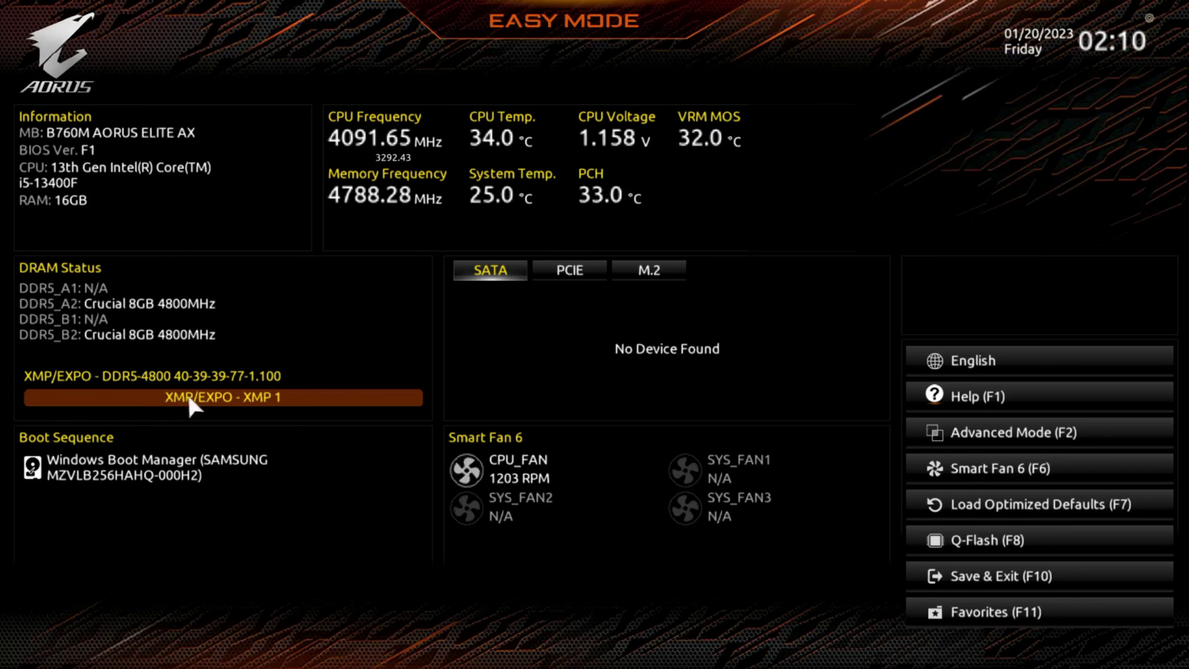
{"action": "left_click", "coordinate": [268, 398]}
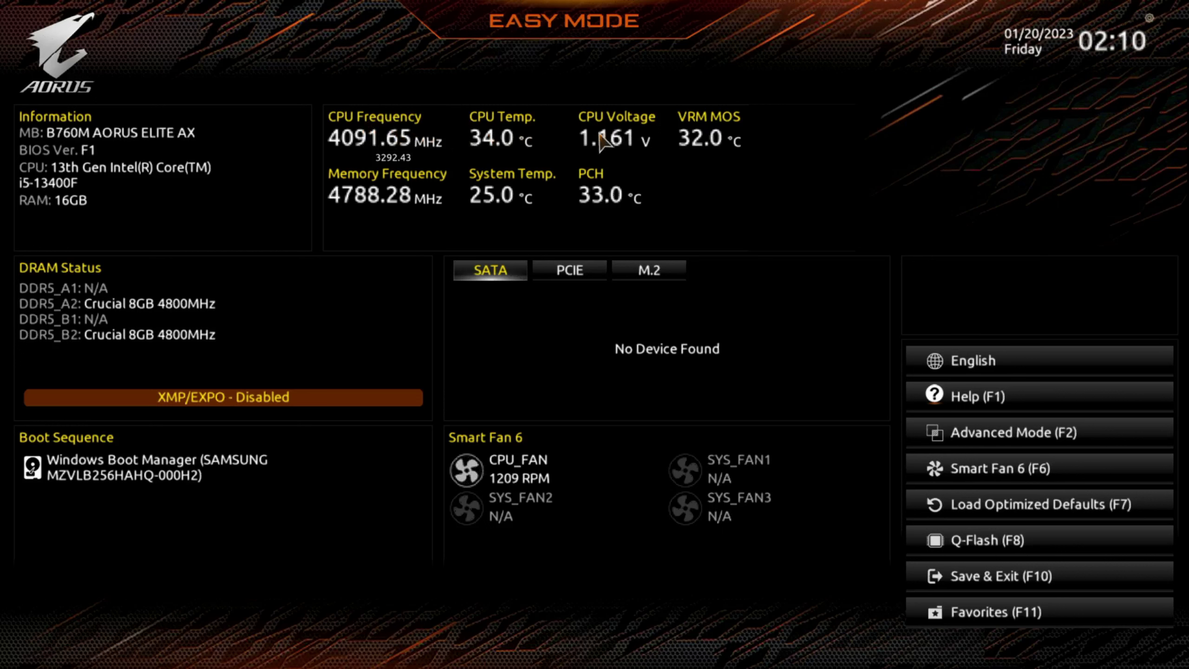
List the PCIe slot devices, then the M.2 slots, showing the Samsung NVMe drive on M2P.
{"action": "left_click", "coordinate": [556, 277]}
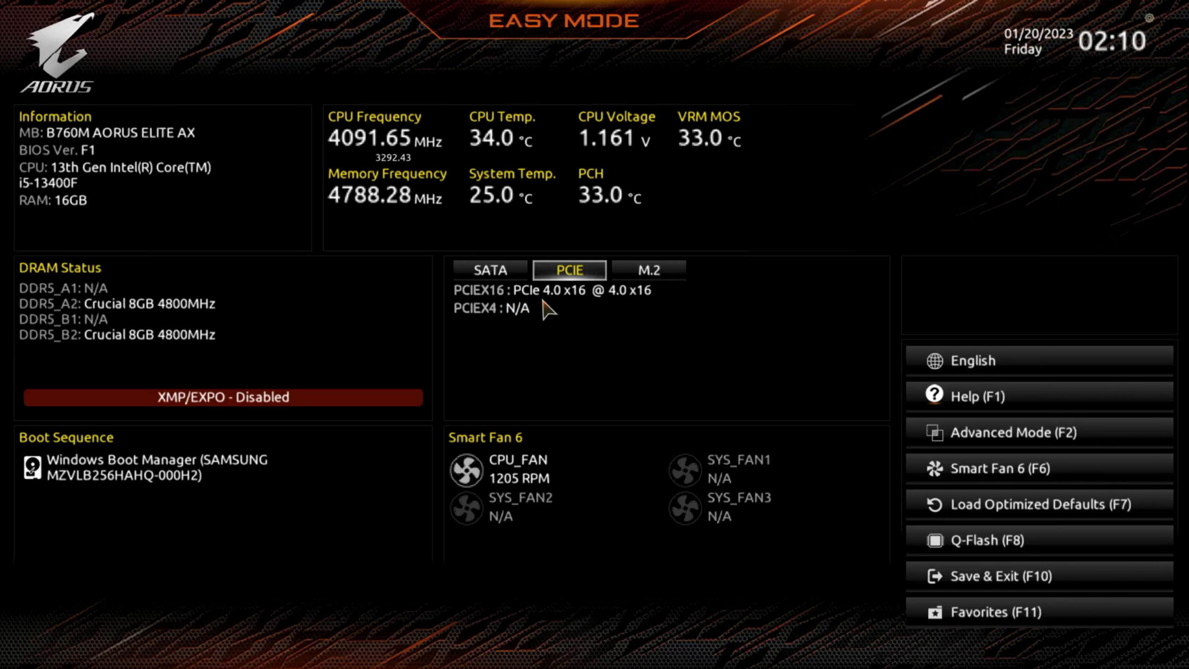
{"action": "left_click", "coordinate": [646, 272]}
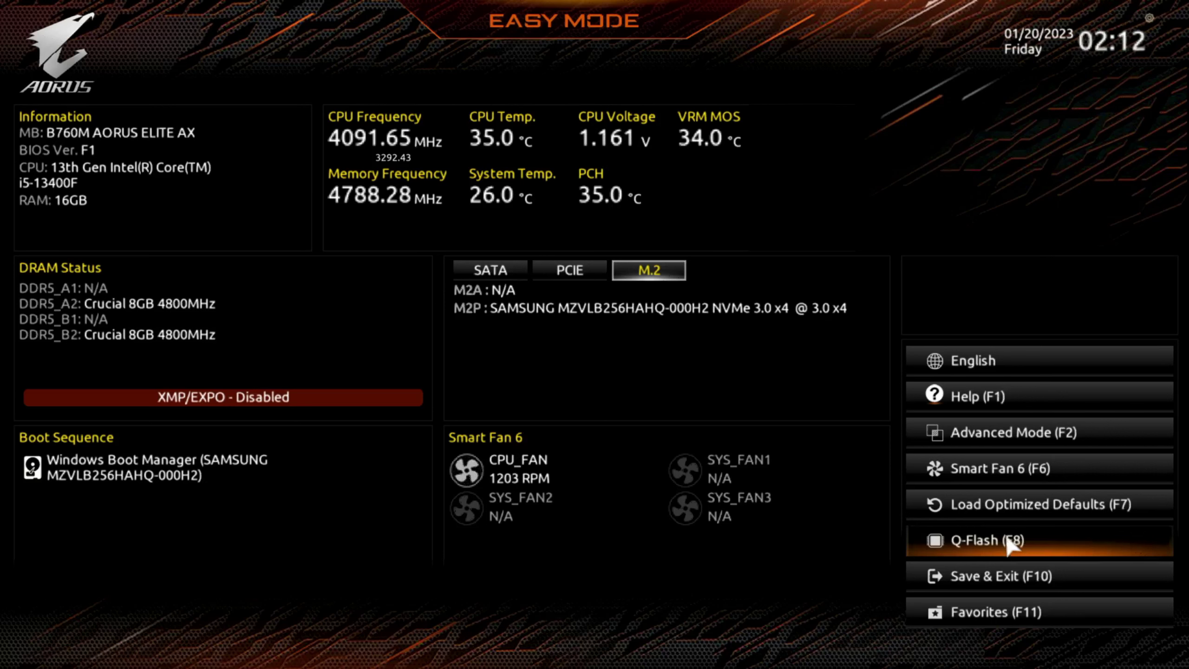
Enter Advanced Mode, look over the Favorites (F11) list, then go to the Tweaker tab.
{"action": "left_click", "coordinate": [1003, 443]}
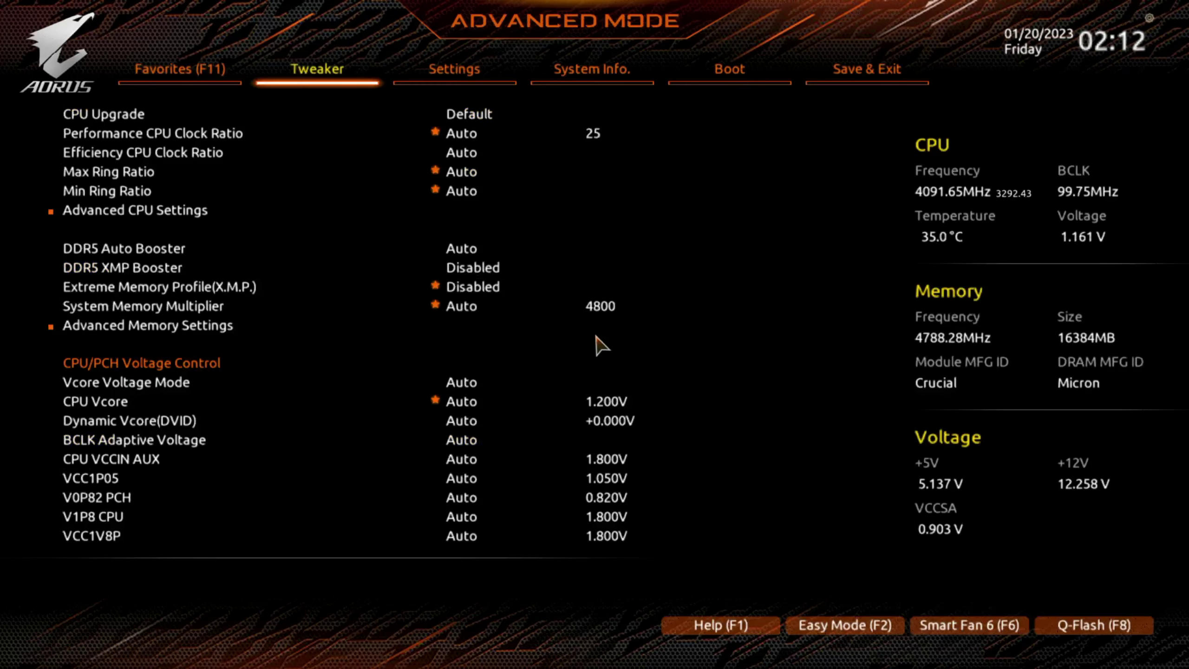
{"action": "left_click", "coordinate": [202, 83]}
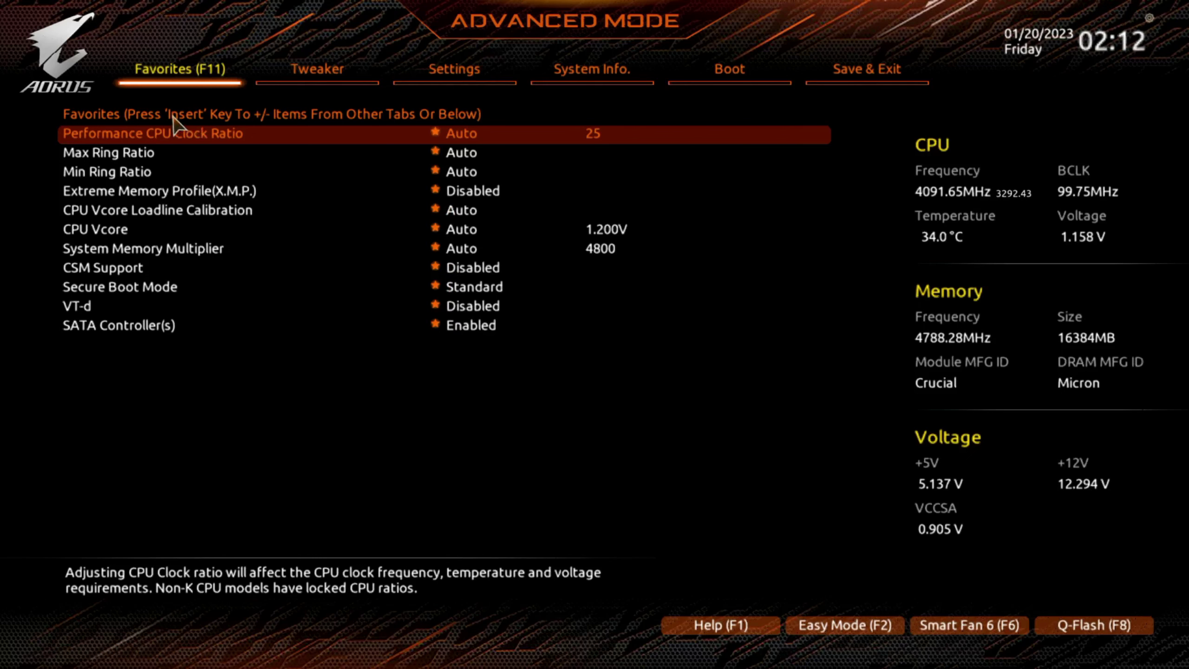
{"action": "left_click", "coordinate": [321, 76]}
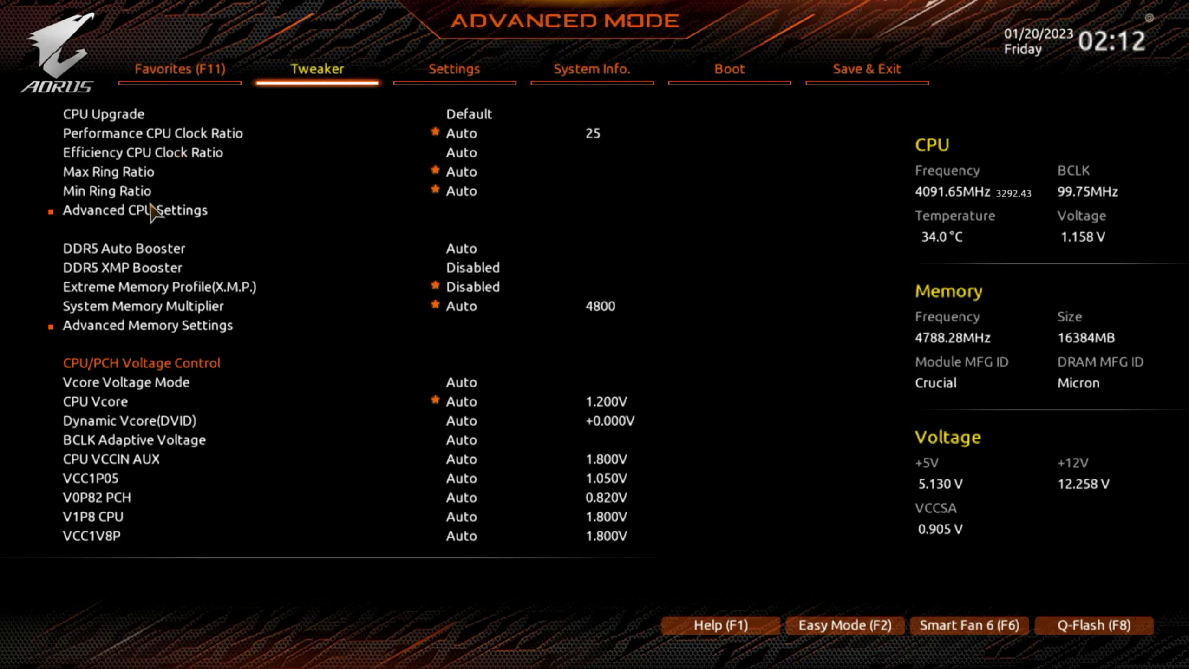
In Advanced CPU Settings, view AVX Settings and Active Turbo Ratios choices, keeping both on Auto.
{"action": "left_click", "coordinate": [131, 213]}
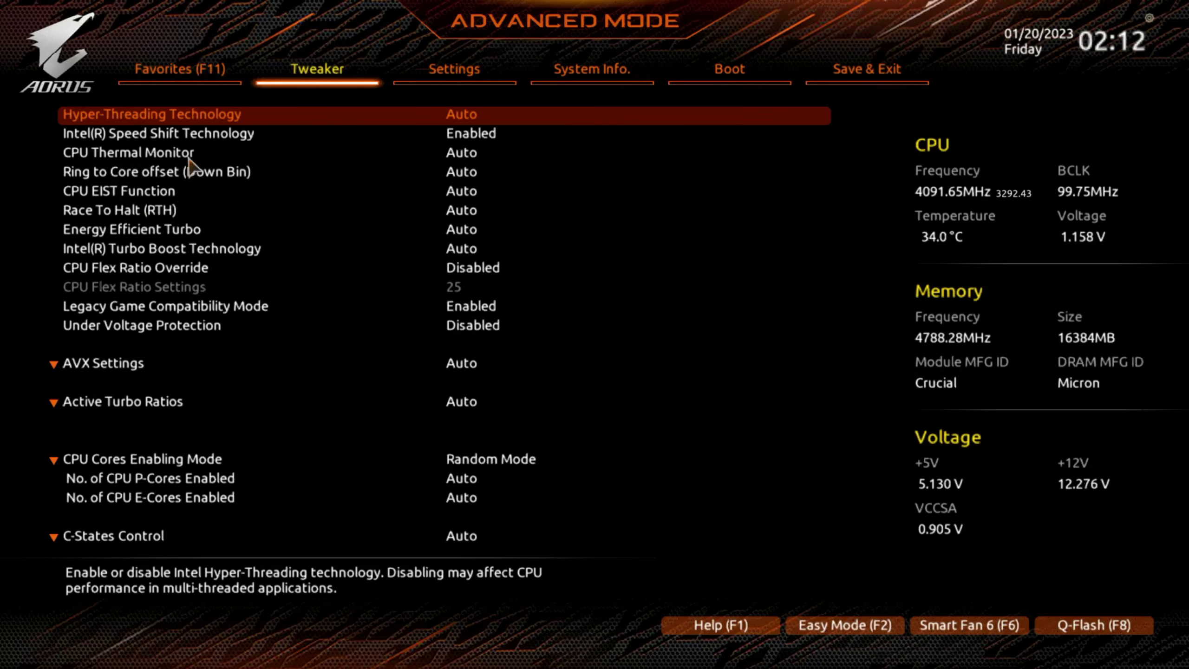
{"action": "left_click", "coordinate": [107, 367]}
{"action": "left_click", "coordinate": [111, 368]}
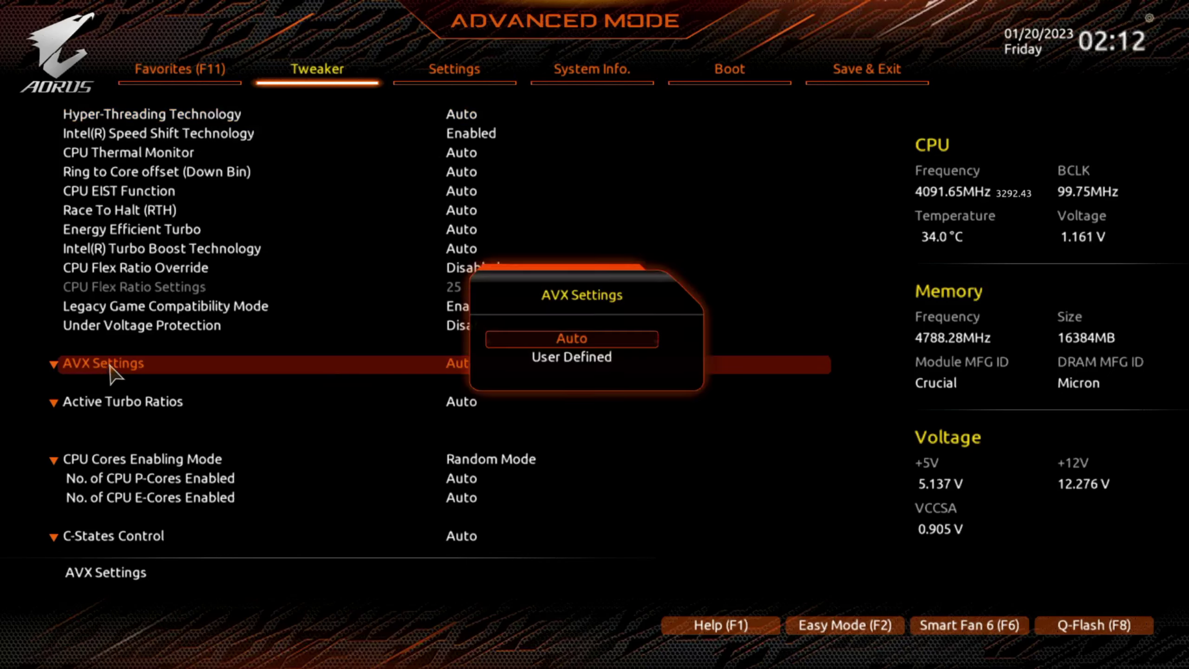
{"action": "key", "text": "Escape"}
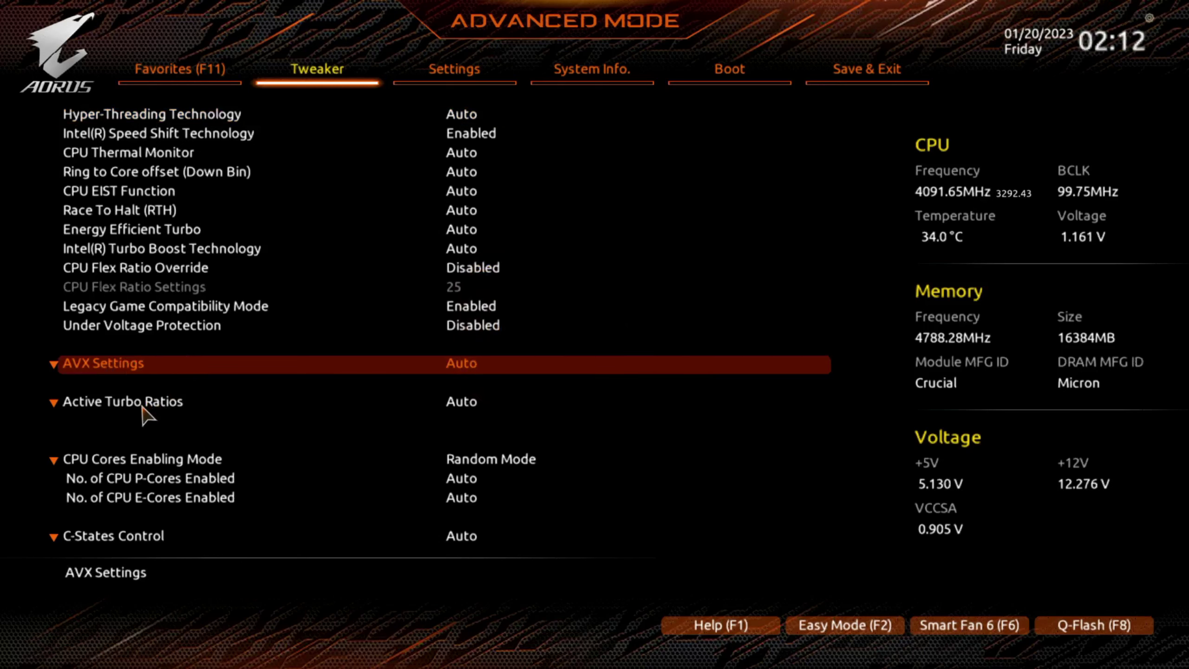
{"action": "left_click", "coordinate": [143, 407]}
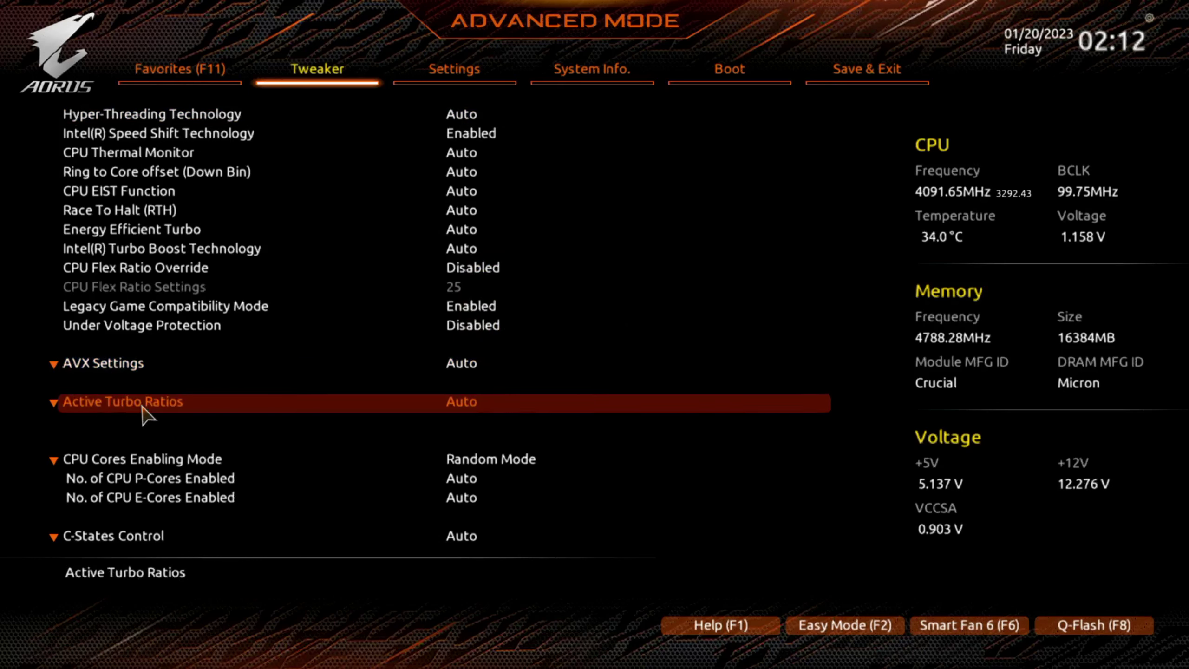
{"action": "left_click", "coordinate": [142, 407]}
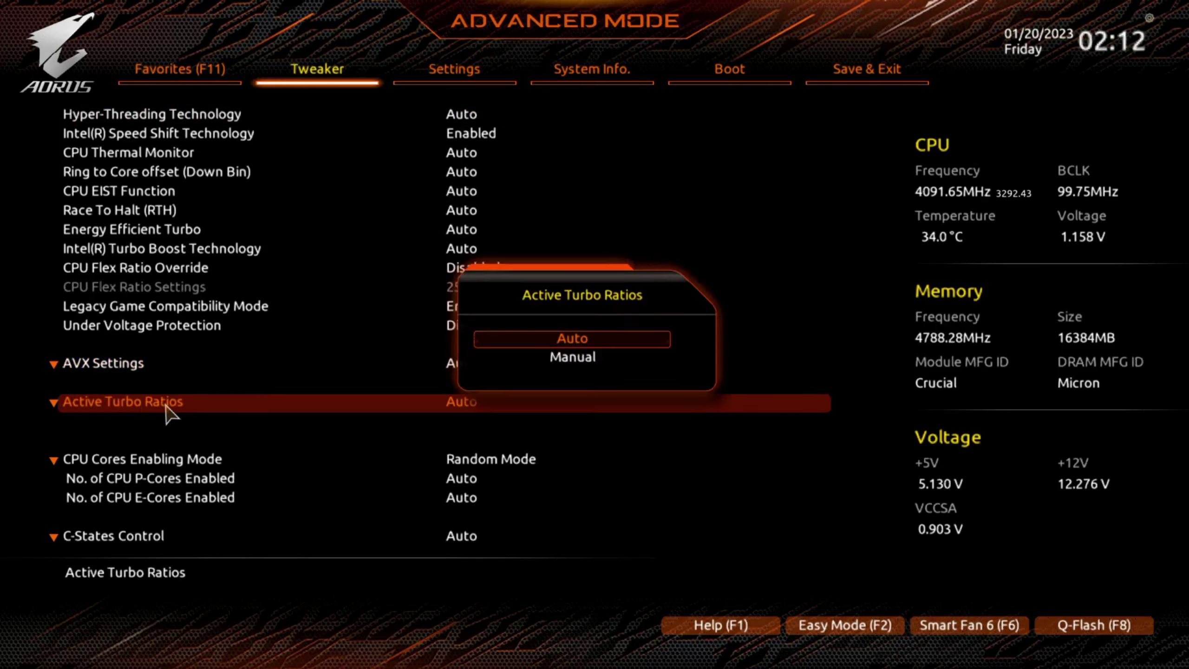
{"action": "key", "text": "Escape"}
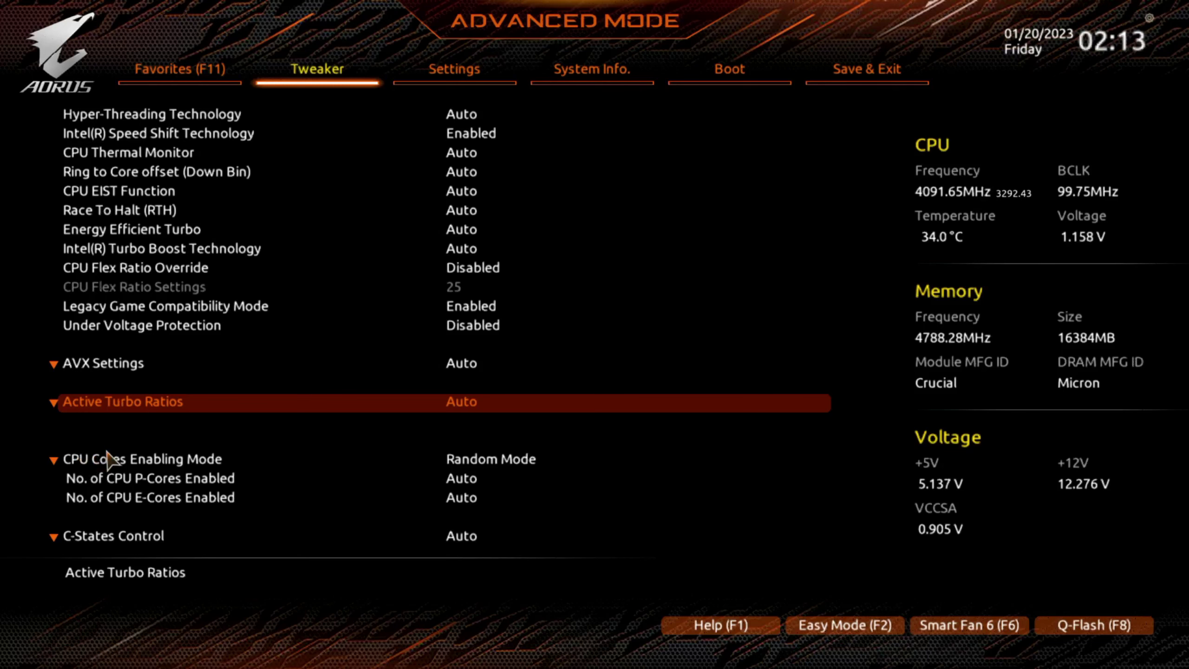
{"action": "key", "text": "Escape"}
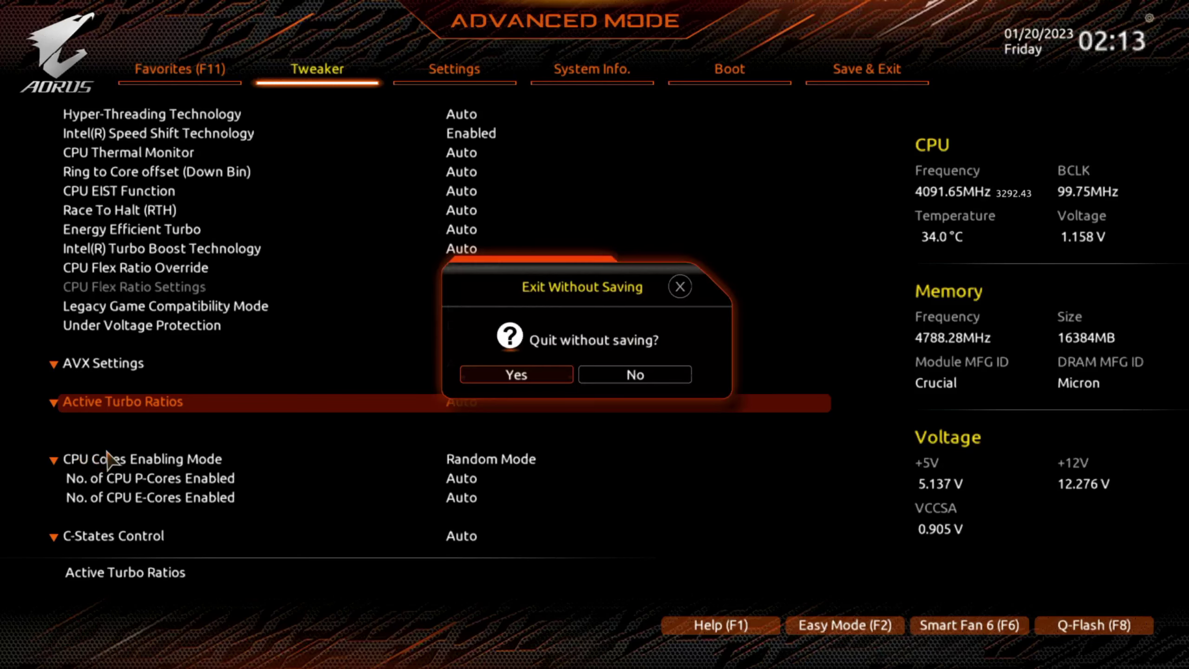
{"action": "left_click", "coordinate": [614, 375]}
Review the CPU Cores Enabling Mode choices, leaving it on Random Mode.
{"action": "left_click", "coordinate": [177, 461]}
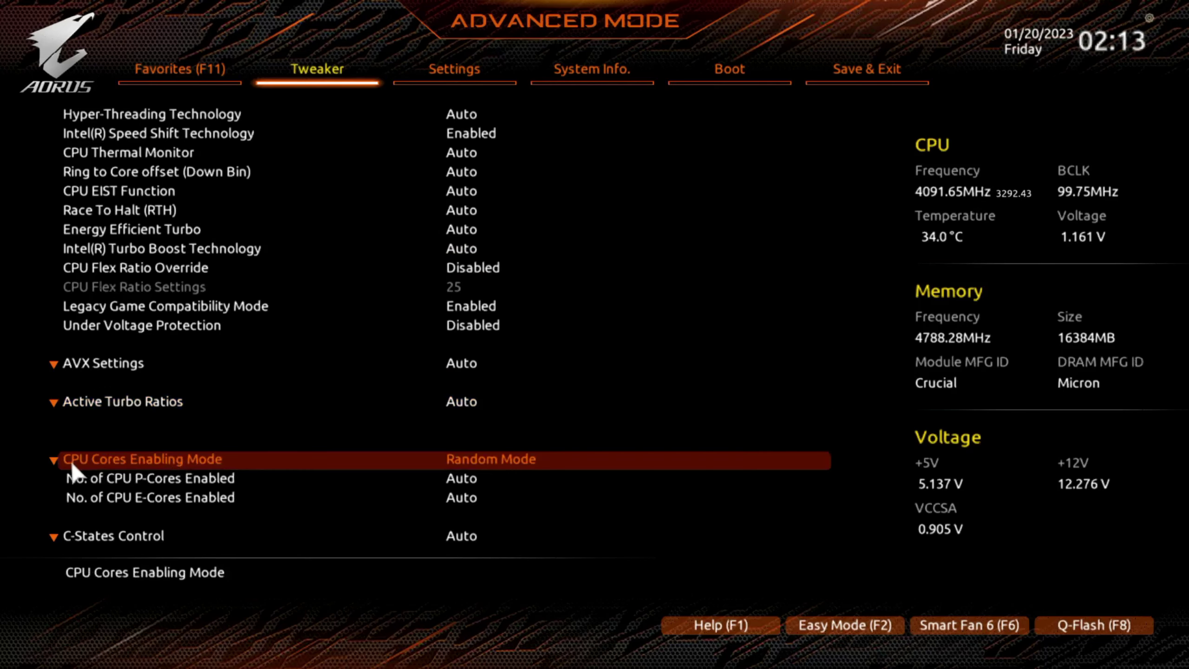
{"action": "key", "text": "Down"}
{"action": "left_click", "coordinate": [108, 457]}
{"action": "left_click", "coordinate": [118, 460]}
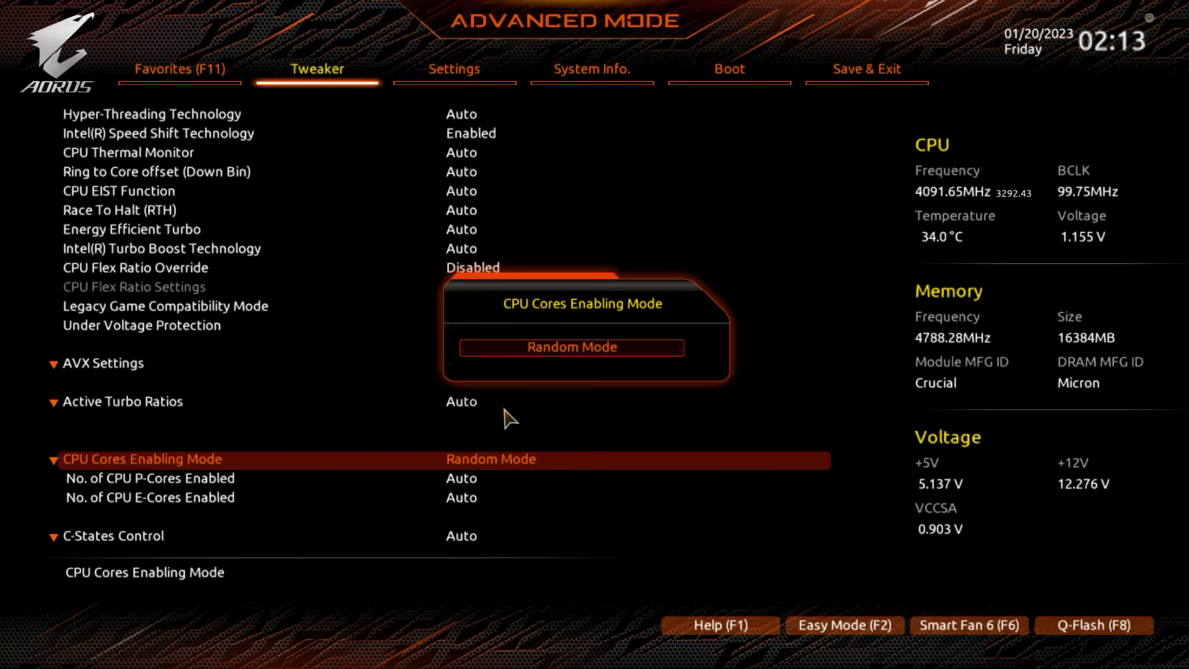
{"action": "key", "text": "Escape"}
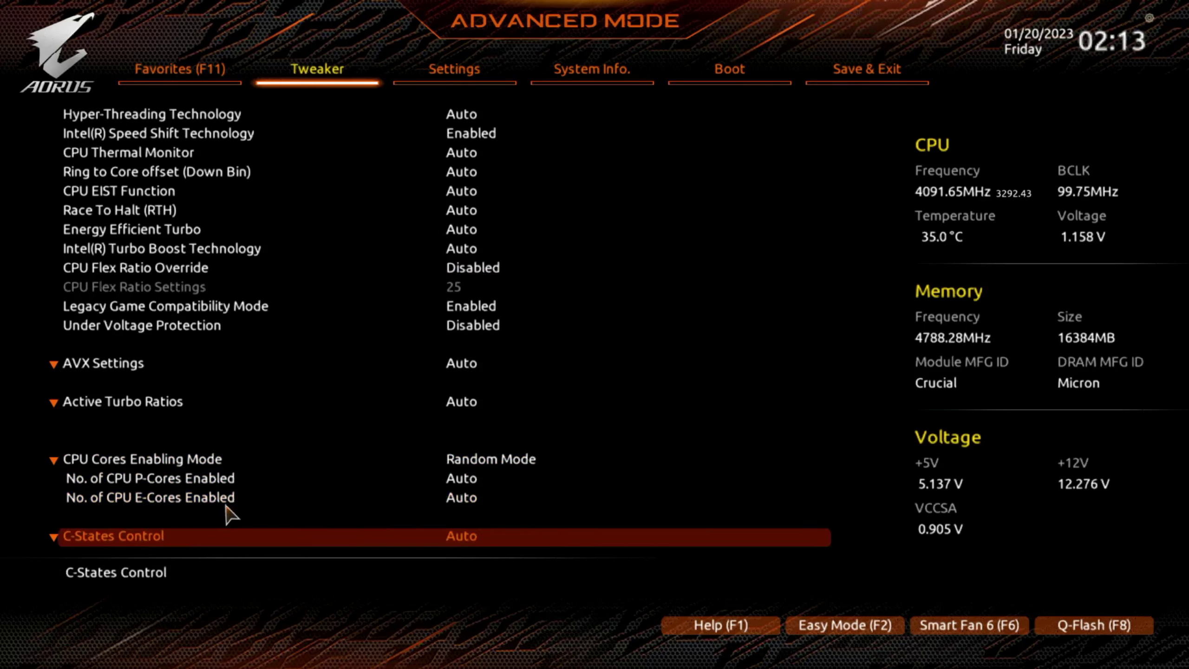
Review the C-States Control choices, keeping Auto, then step down through the CPU settings list.
{"action": "key", "text": "Return"}
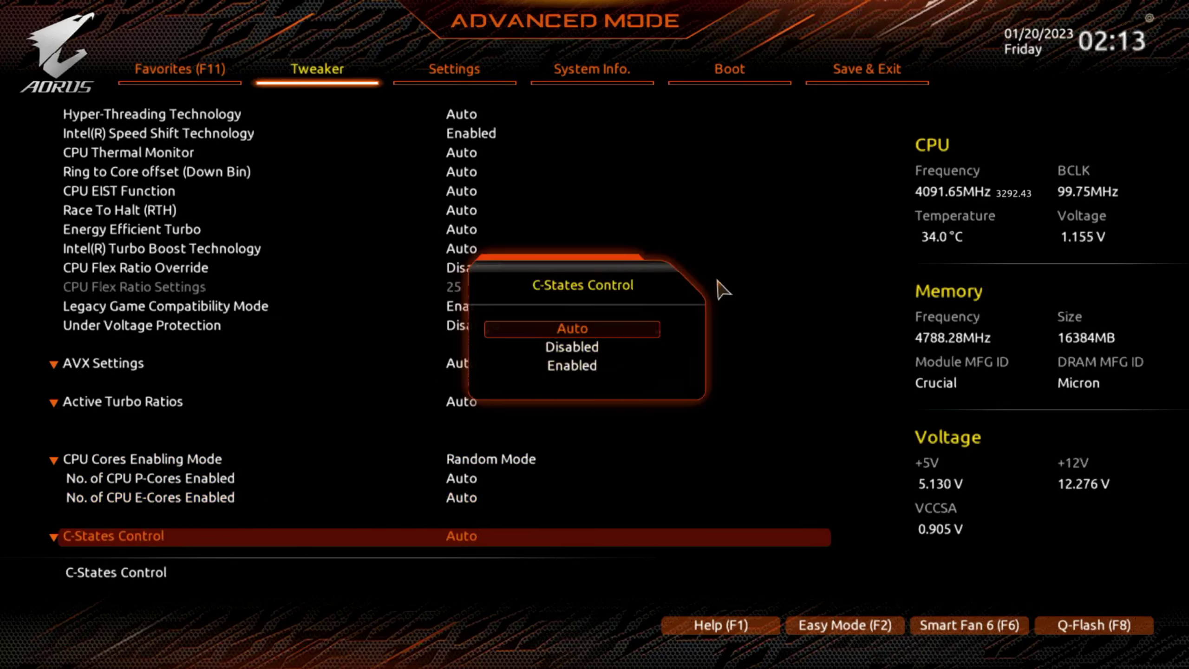
{"action": "key", "text": "Escape"}
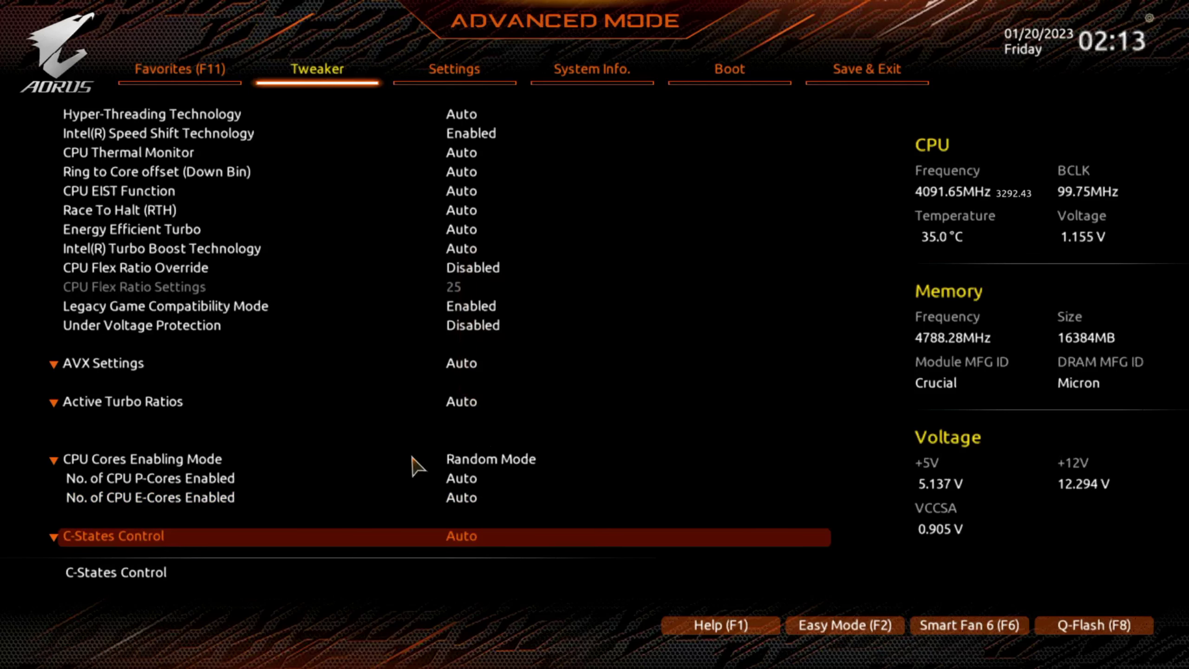
{"action": "key", "text": "Down"}
{"action": "key", "text": "Down"}
{"action": "key", "text": "Up"}
{"action": "key", "text": "Up"}
{"action": "key", "text": "Up"}
{"action": "key", "text": "Up"}
{"action": "key", "text": "Up"}
{"action": "key", "text": "Up"}
{"action": "key", "text": "Up"}
{"action": "key", "text": "Up"}
{"action": "key", "text": "Up"}
{"action": "key", "text": "Up"}
{"action": "key", "text": "Up"}
{"action": "key", "text": "Up"}
{"action": "key", "text": "Up"}
{"action": "key", "text": "Up"}
{"action": "key", "text": "Up"}
{"action": "key", "text": "Up"}
{"action": "key", "text": "Up"}
{"action": "key", "text": "Up"}
{"action": "key", "text": "Down"}
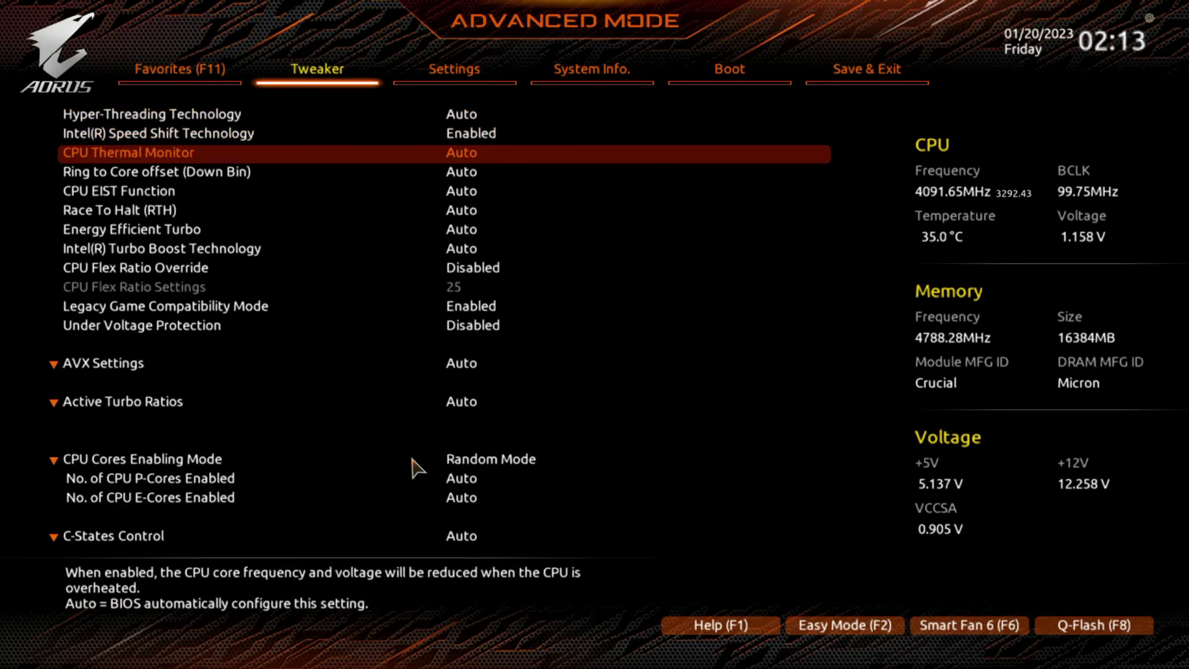
{"action": "key", "text": "Down"}
{"action": "key", "text": "Down"}
{"action": "key", "text": "Down"}
{"action": "key", "text": "Down"}
{"action": "key", "text": "Down"}
{"action": "key", "text": "Down"}
{"action": "key", "text": "Down"}
{"action": "key", "text": "Down"}
{"action": "key", "text": "Down"}
{"action": "key", "text": "Down"}
{"action": "key", "text": "Down"}
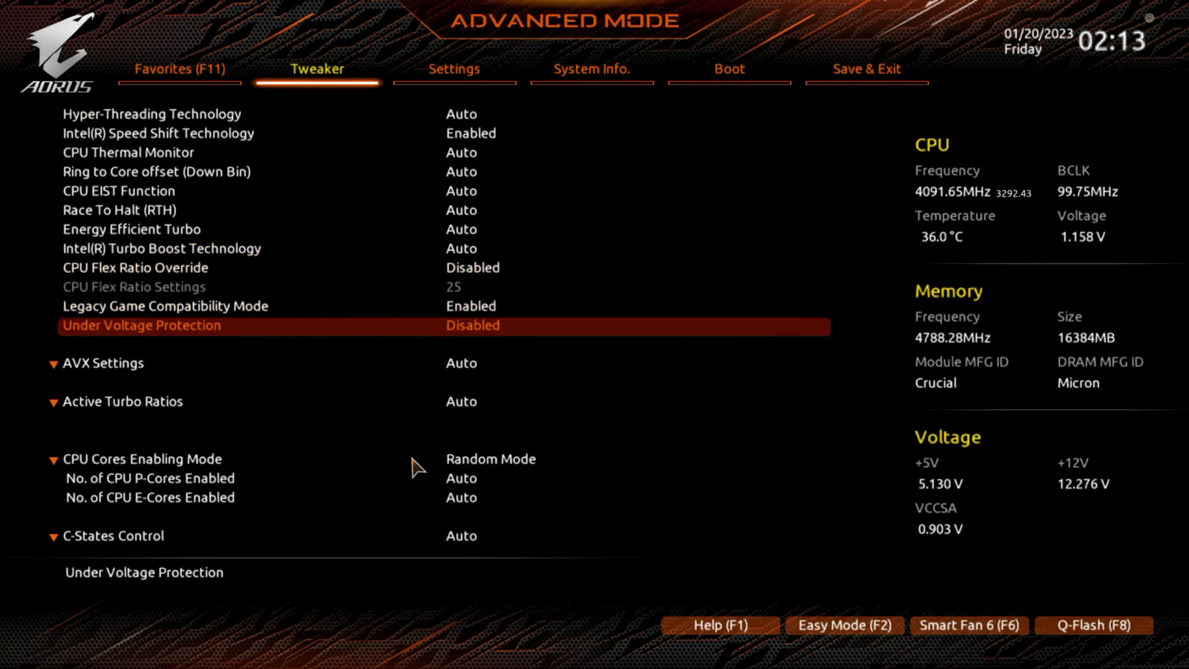
View the Turbo Power Limits choices, leaving it on Auto.
{"action": "key", "text": "Down"}
{"action": "key", "text": "Down"}
{"action": "key", "text": "Down"}
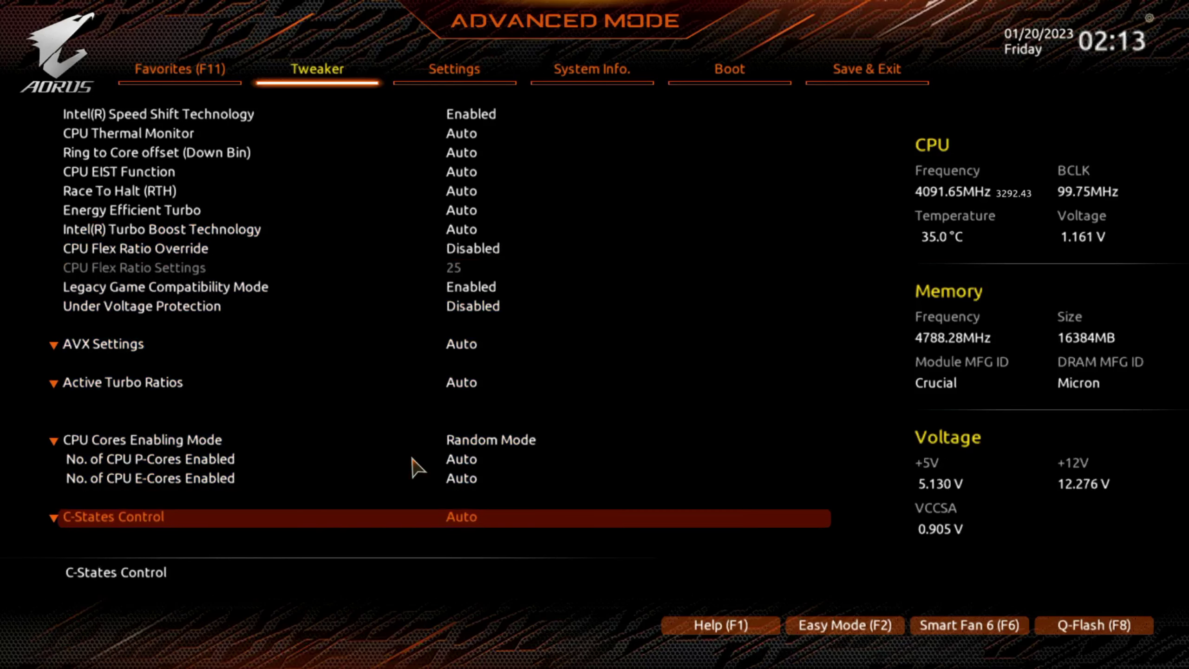
{"action": "key", "text": "Down"}
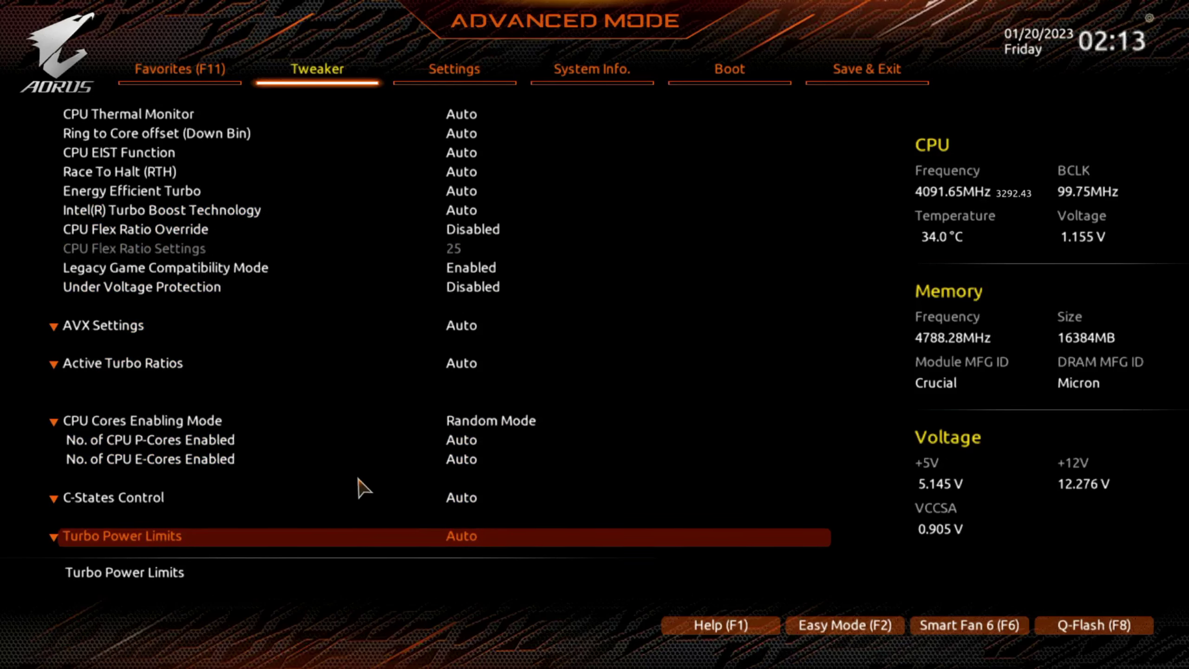
{"action": "scroll", "coordinate": [365, 488], "scroll_direction": "down", "scroll_amount": 1}
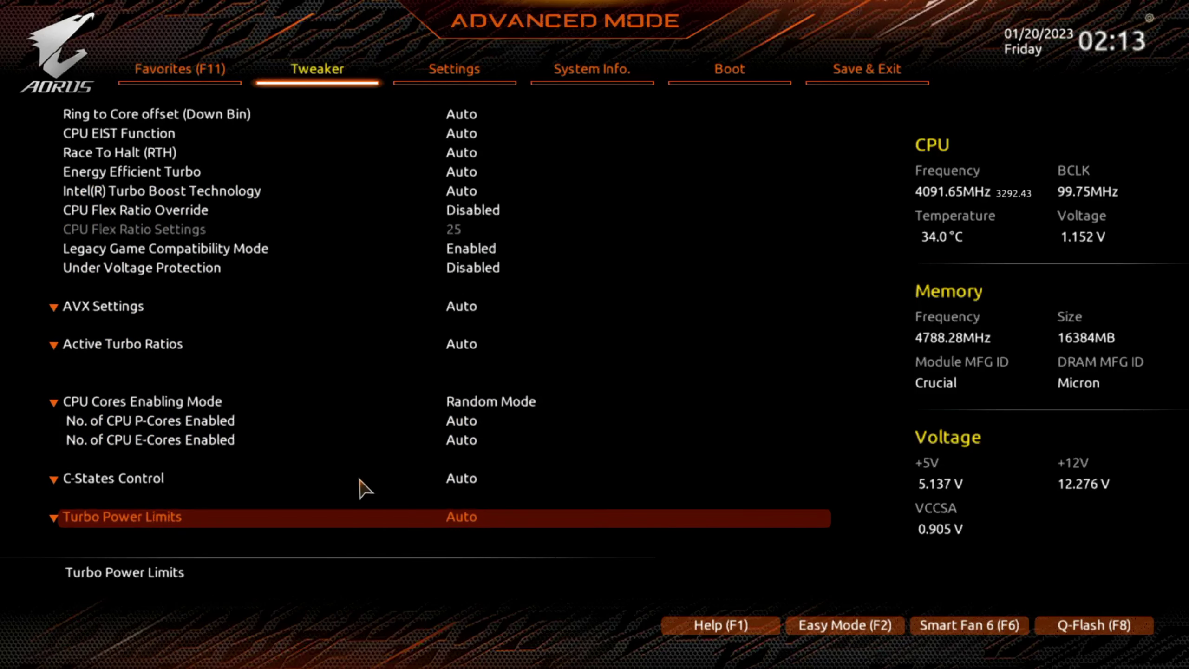
{"action": "double_click", "coordinate": [220, 510]}
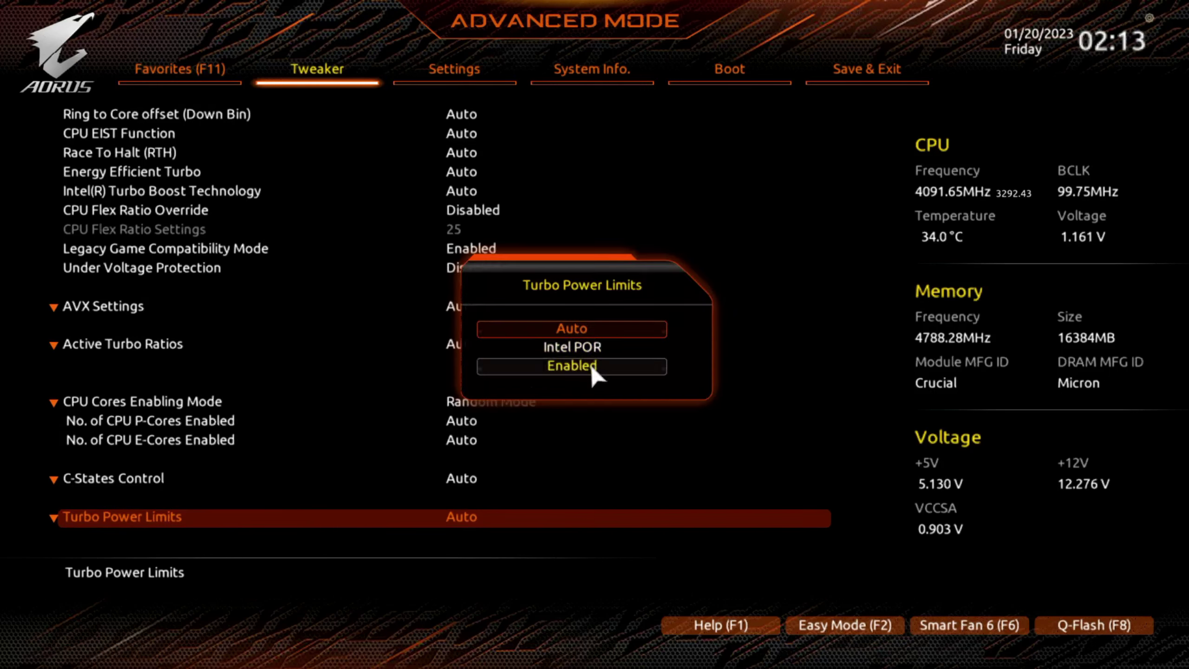
{"action": "key", "text": "Escape"}
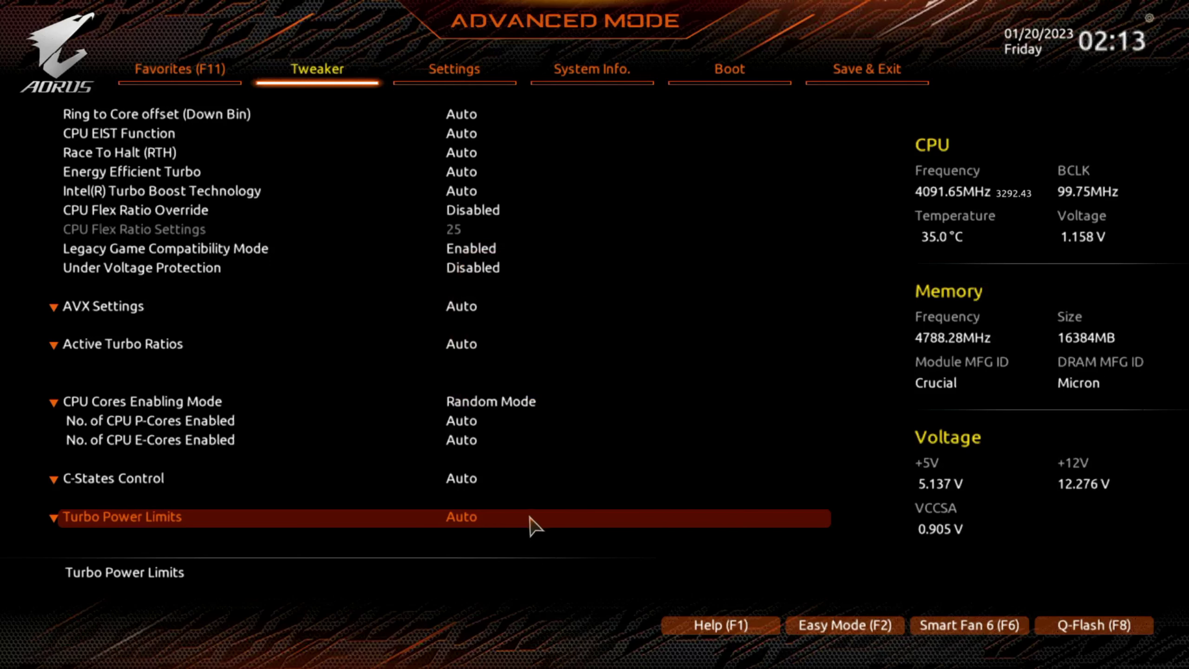
Scroll to Turbo Per Core Limit Control and view its choices, leaving it on Auto.
{"action": "scroll", "coordinate": [494, 518], "scroll_direction": "down", "scroll_amount": 1}
{"action": "scroll", "coordinate": [323, 548], "scroll_direction": "up", "scroll_amount": 19}
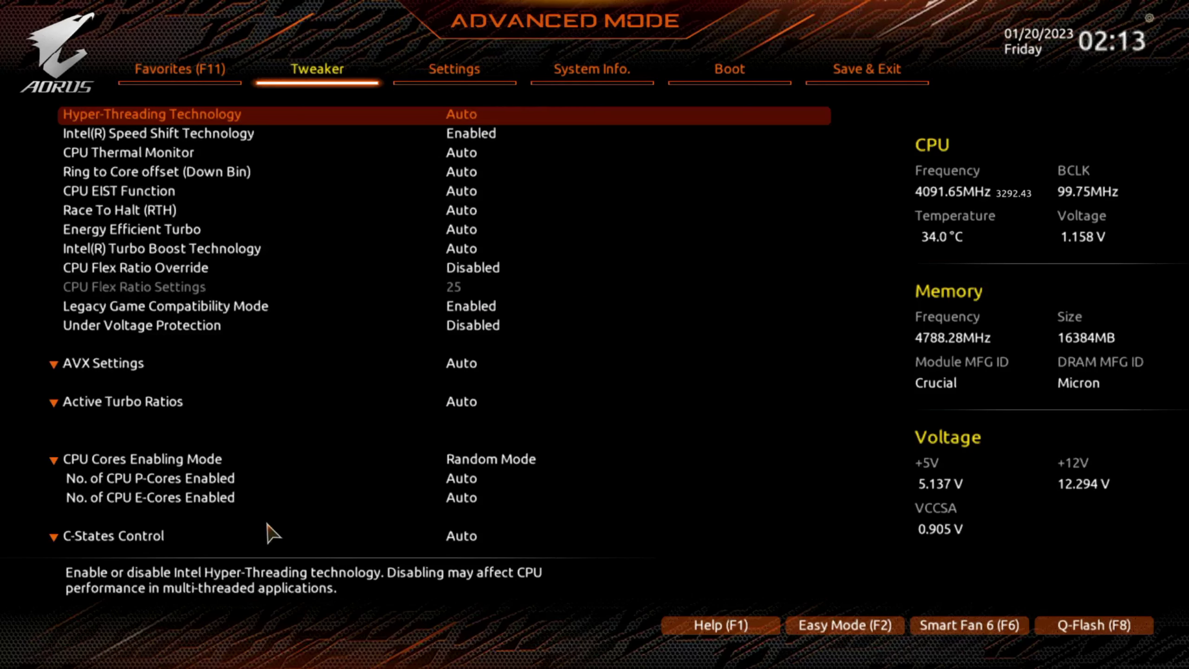
{"action": "scroll", "coordinate": [272, 532], "scroll_direction": "down", "scroll_amount": 6}
{"action": "scroll", "coordinate": [273, 532], "scroll_direction": "down", "scroll_amount": 11}
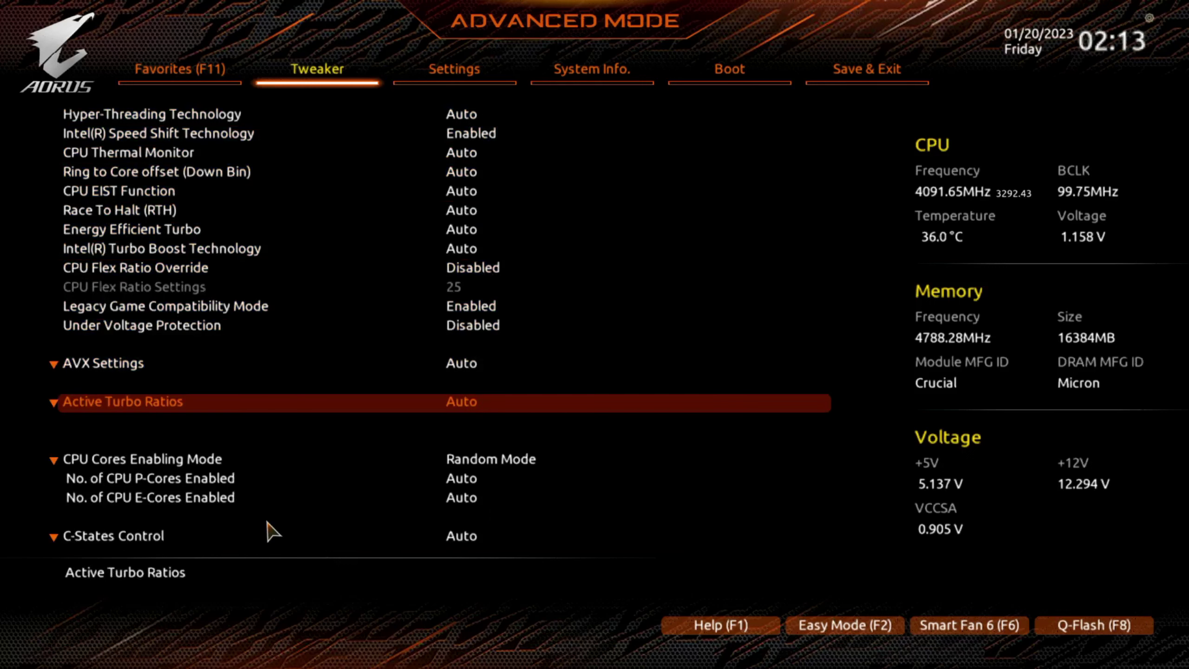
{"action": "scroll", "coordinate": [273, 532], "scroll_direction": "down", "scroll_amount": 1}
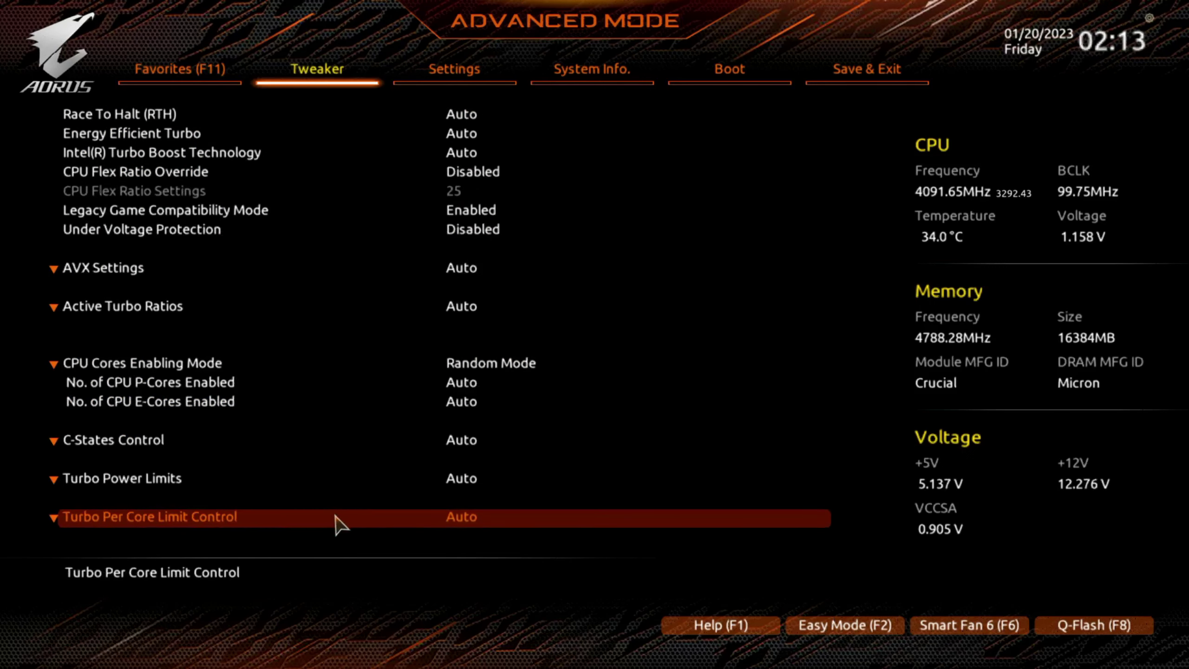
{"action": "left_click", "coordinate": [352, 520]}
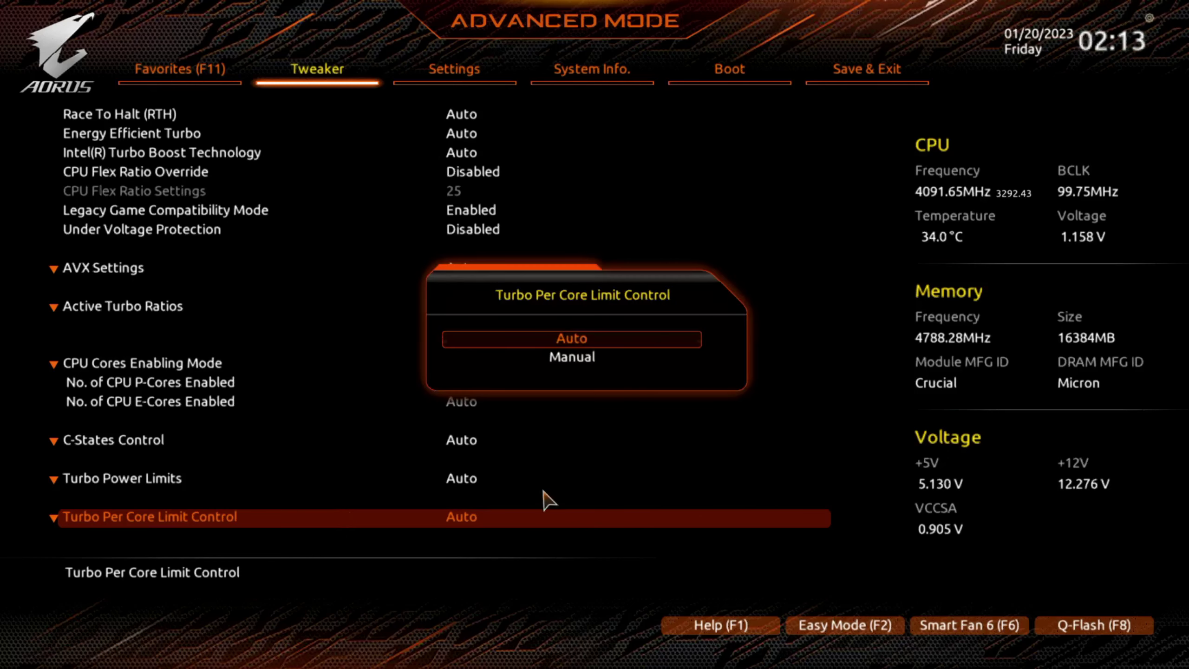
{"action": "left_click", "coordinate": [735, 474]}
Scroll through the remaining CPU settings and return to the main Tweaker list.
{"action": "scroll", "coordinate": [594, 468], "scroll_direction": "down", "scroll_amount": 5}
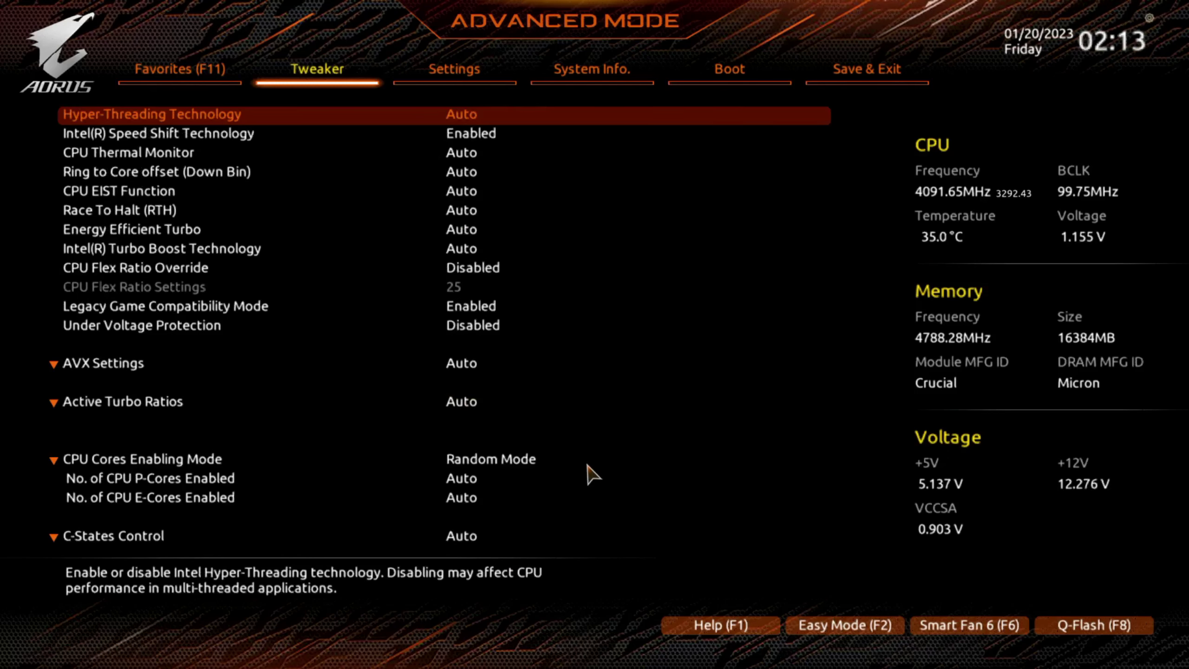
{"action": "scroll", "coordinate": [589, 477], "scroll_direction": "down", "scroll_amount": 12}
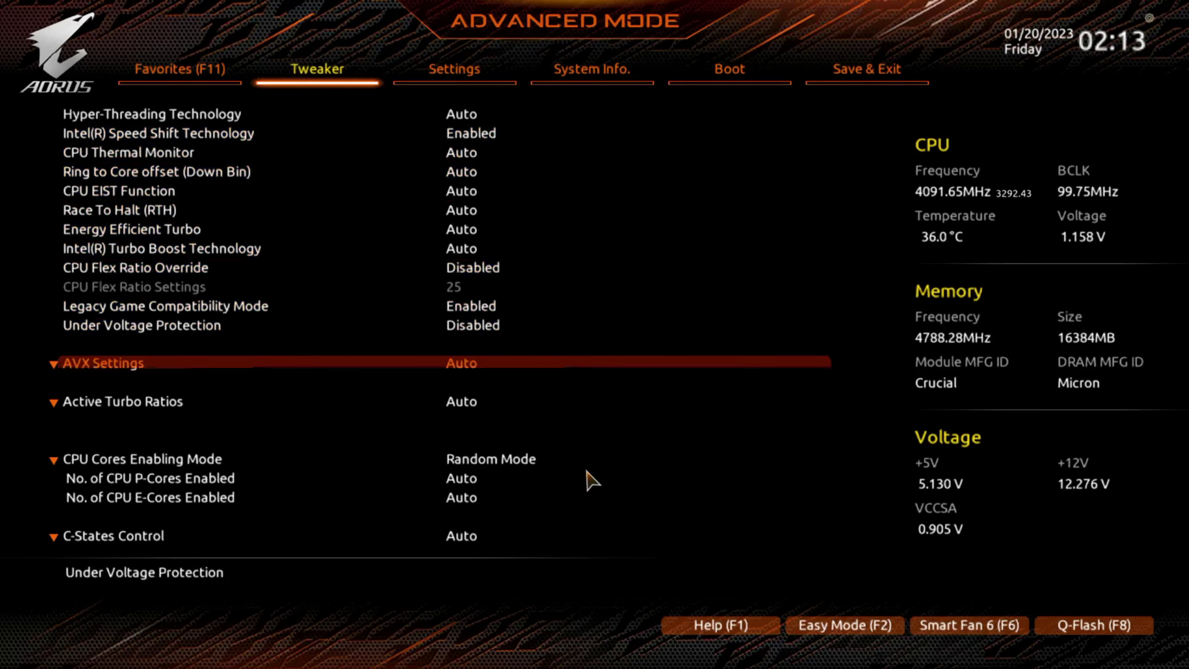
{"action": "scroll", "coordinate": [592, 482], "scroll_direction": "down", "scroll_amount": 4}
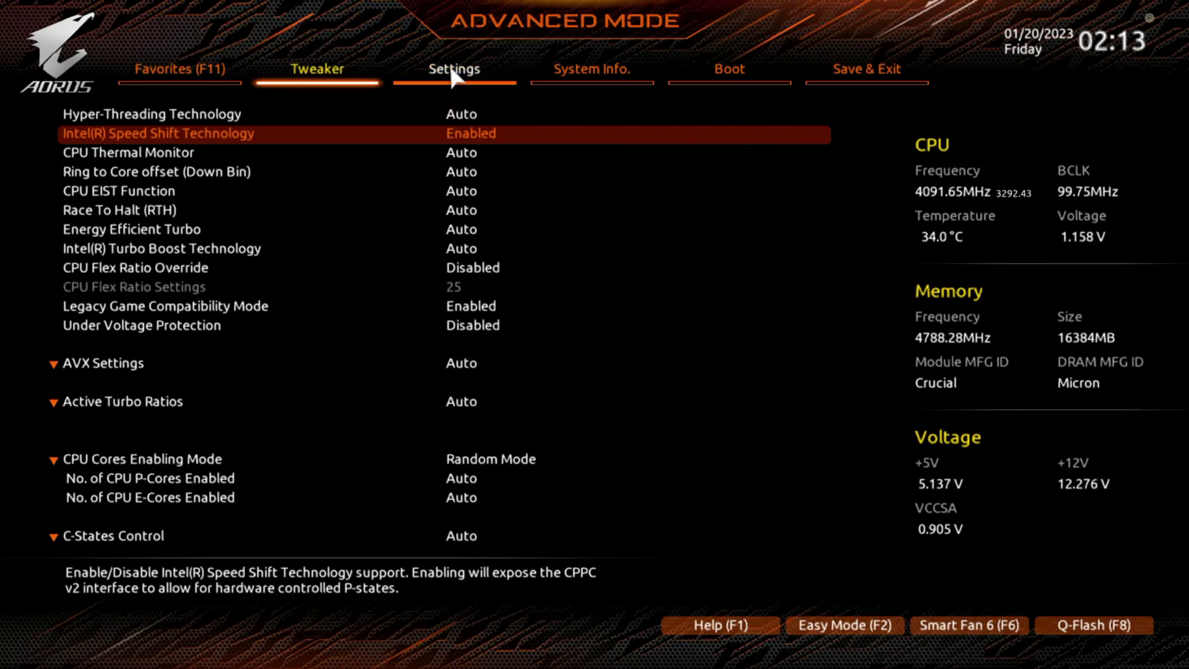
{"action": "scroll", "coordinate": [418, 237], "scroll_direction": "up", "scroll_amount": 8}
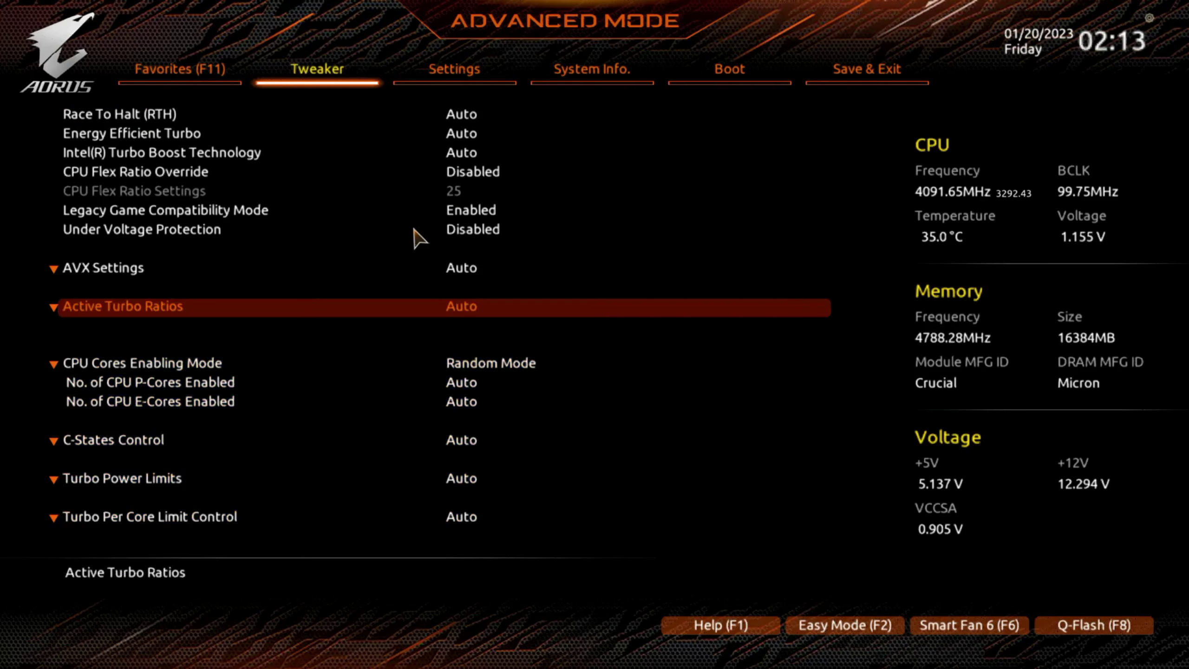
{"action": "left_click", "coordinate": [331, 85]}
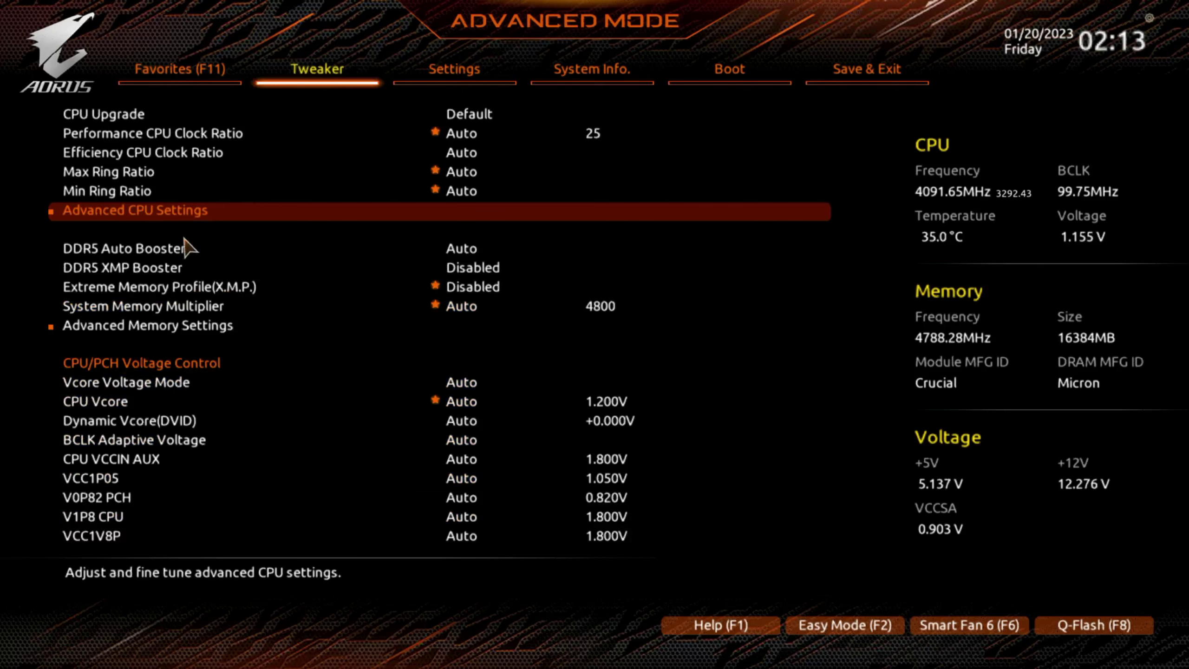
Open Advanced Memory Settings > Memory Channels Timing and step through primary, misc and Rtt timings.
{"action": "left_click", "coordinate": [174, 328]}
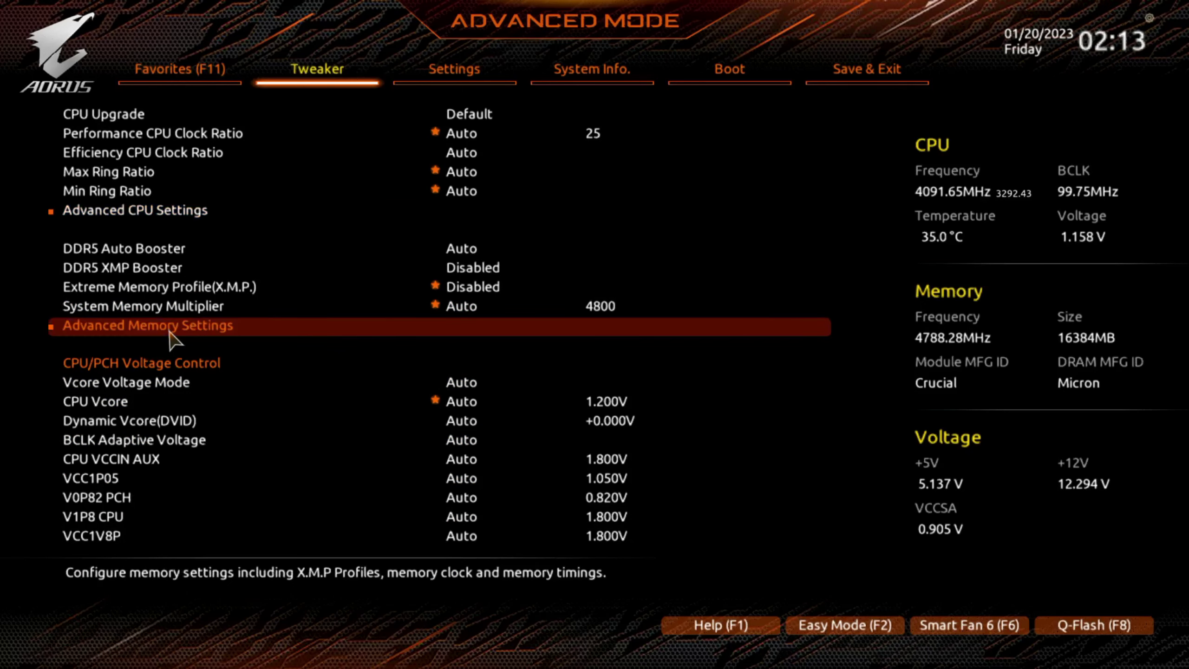
{"action": "left_click", "coordinate": [196, 329]}
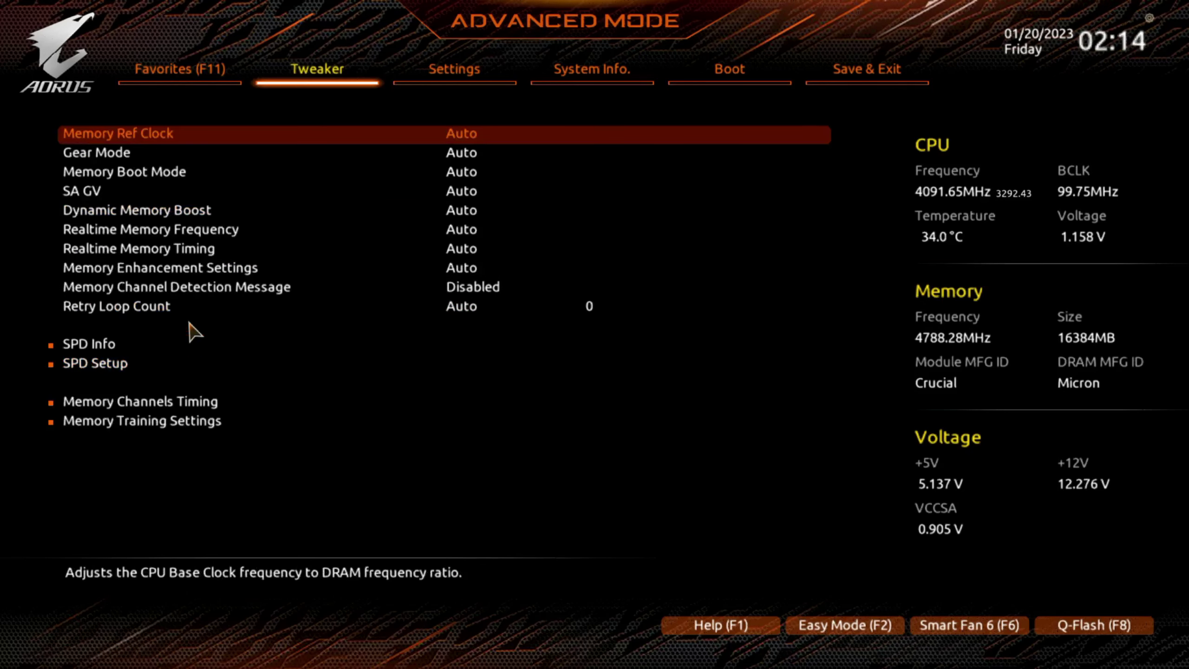
{"action": "left_click", "coordinate": [163, 407]}
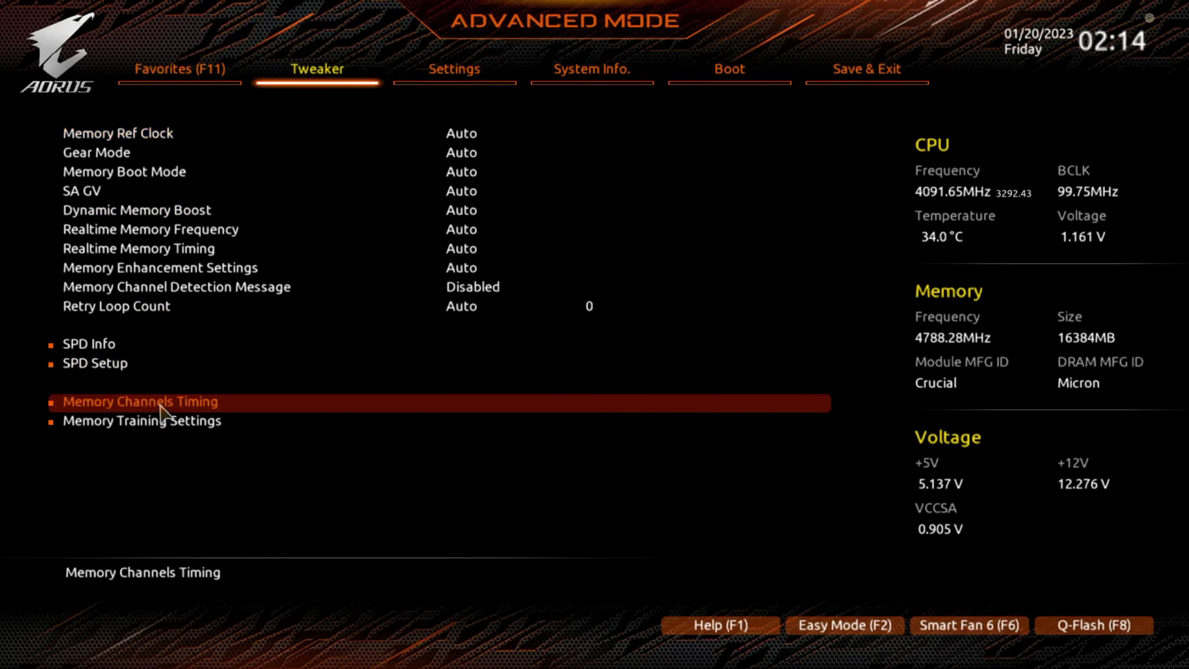
{"action": "left_click", "coordinate": [175, 408]}
{"action": "key", "text": "Down"}
{"action": "key", "text": "Down"}
{"action": "key", "text": "Down"}
{"action": "key", "text": "Down"}
{"action": "key", "text": "Down"}
{"action": "key", "text": "Down"}
{"action": "key", "text": "Down"}
{"action": "key", "text": "Down"}
{"action": "key", "text": "Down"}
{"action": "key", "text": "Down"}
{"action": "key", "text": "Down"}
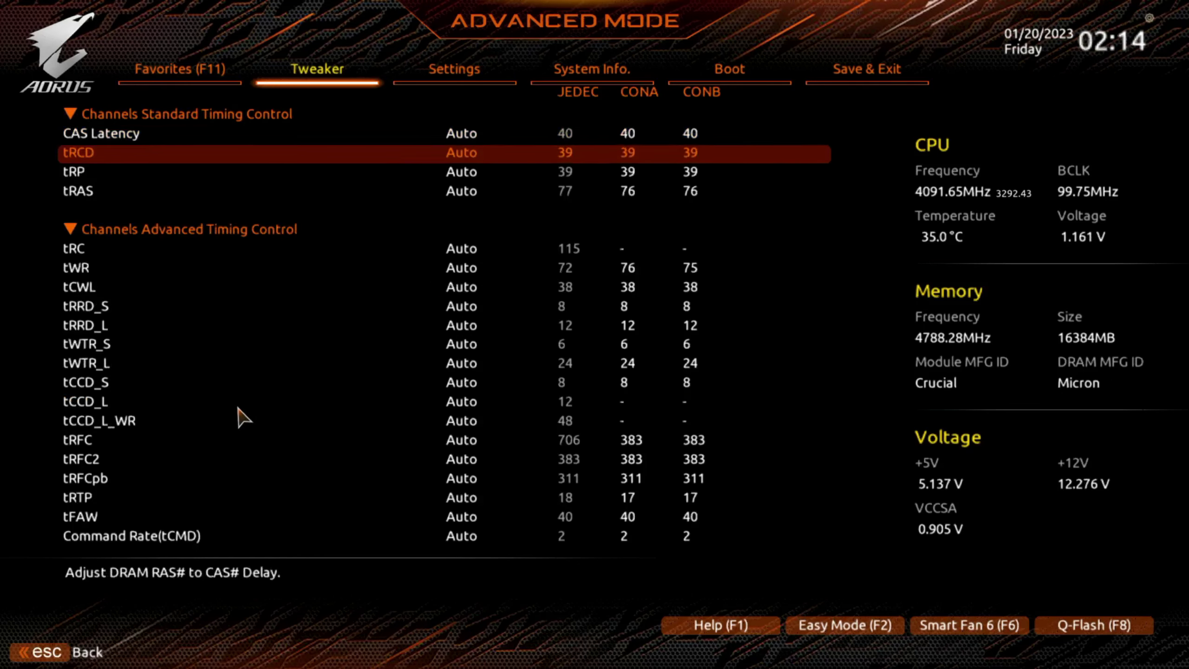
{"action": "key", "text": "Down"}
{"action": "key", "text": "Down"}
{"action": "key", "text": "Down"}
{"action": "key", "text": "Down"}
{"action": "key", "text": "Down"}
{"action": "key", "text": "Down"}
{"action": "key", "text": "Down"}
{"action": "key", "text": "Down"}
{"action": "key", "text": "Down"}
{"action": "key", "text": "Down"}
{"action": "key", "text": "Down"}
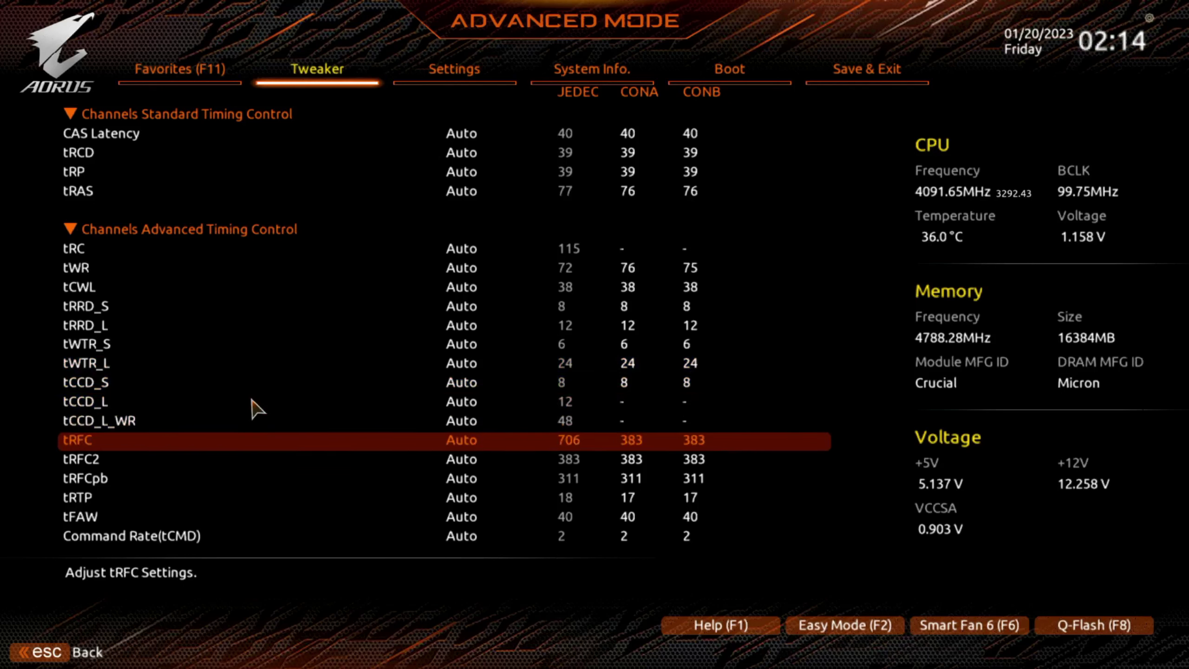
{"action": "key", "text": "Down"}
{"action": "key", "text": "Down"}
{"action": "key", "text": "Down"}
{"action": "key", "text": "Down"}
{"action": "key", "text": "Down"}
{"action": "key", "text": "Down"}
{"action": "key", "text": "Down"}
{"action": "key", "text": "Down"}
{"action": "key", "text": "Down"}
{"action": "key", "text": "Down"}
{"action": "key", "text": "Down"}
{"action": "key", "text": "Down"}
{"action": "key", "text": "Down"}
{"action": "key", "text": "Down"}
{"action": "key", "text": "Down"}
{"action": "key", "text": "Down"}
{"action": "key", "text": "Down"}
{"action": "key", "text": "Down"}
{"action": "key", "text": "Down"}
{"action": "key", "text": "Down"}
{"action": "key", "text": "Down"}
{"action": "key", "text": "Down"}
{"action": "key", "text": "Down"}
{"action": "key", "text": "Down"}
{"action": "key", "text": "Down"}
{"action": "key", "text": "Down"}
{"action": "key", "text": "Down"}
{"action": "key", "text": "Down"}
{"action": "key", "text": "Down"}
{"action": "key", "text": "Down"}
{"action": "key", "text": "Down"}
{"action": "key", "text": "Down"}
{"action": "key", "text": "Down"}
{"action": "key", "text": "Down"}
{"action": "key", "text": "Down"}
{"action": "key", "text": "Down"}
{"action": "key", "text": "Down"}
{"action": "key", "text": "Down"}
{"action": "key", "text": "Down"}
{"action": "key", "text": "Down"}
{"action": "key", "text": "Down"}
{"action": "key", "text": "Down"}
{"action": "key", "text": "Down"}
{"action": "key", "text": "Down"}
{"action": "key", "text": "Down"}
{"action": "key", "text": "Down"}
{"action": "key", "text": "Down"}
{"action": "key", "text": "Down"}
{"action": "key", "text": "Down"}
{"action": "key", "text": "Down"}
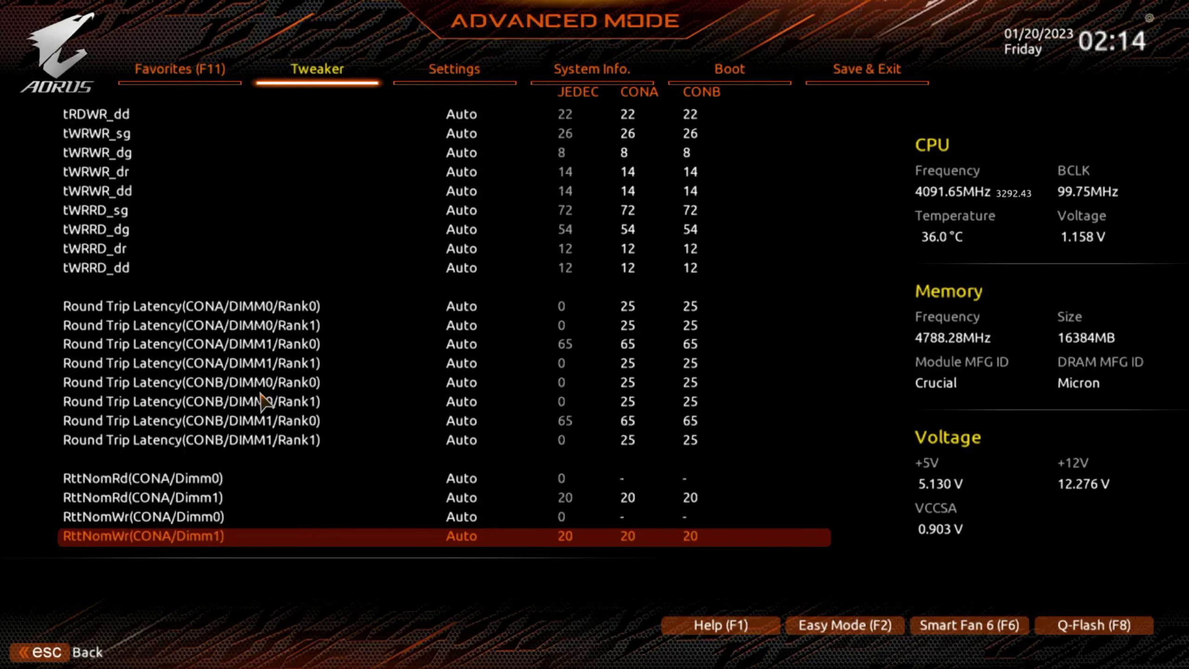
{"action": "key", "text": "Down"}
{"action": "key", "text": "Down"}
{"action": "key", "text": "Down"}
{"action": "key", "text": "Down"}
{"action": "key", "text": "Down"}
{"action": "key", "text": "Down"}
{"action": "key", "text": "Down"}
{"action": "key", "text": "Down"}
{"action": "key", "text": "Down"}
{"action": "key", "text": "Down"}
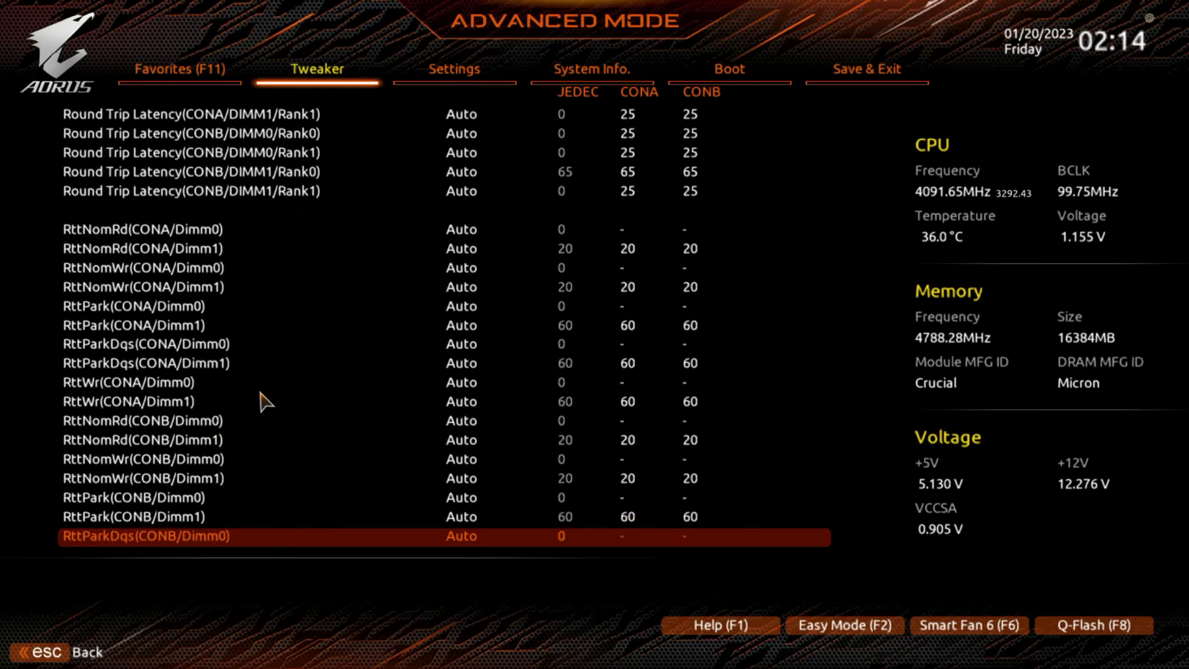
{"action": "key", "text": "Escape"}
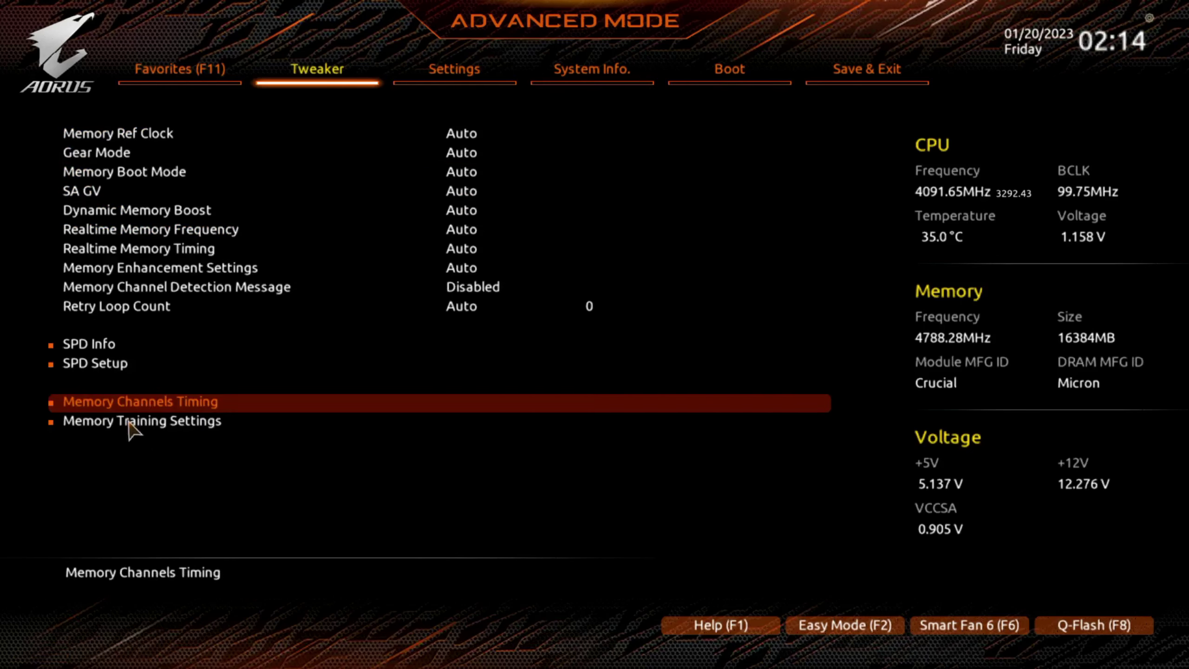
{"action": "key", "text": "Down"}
{"action": "key", "text": "Return"}
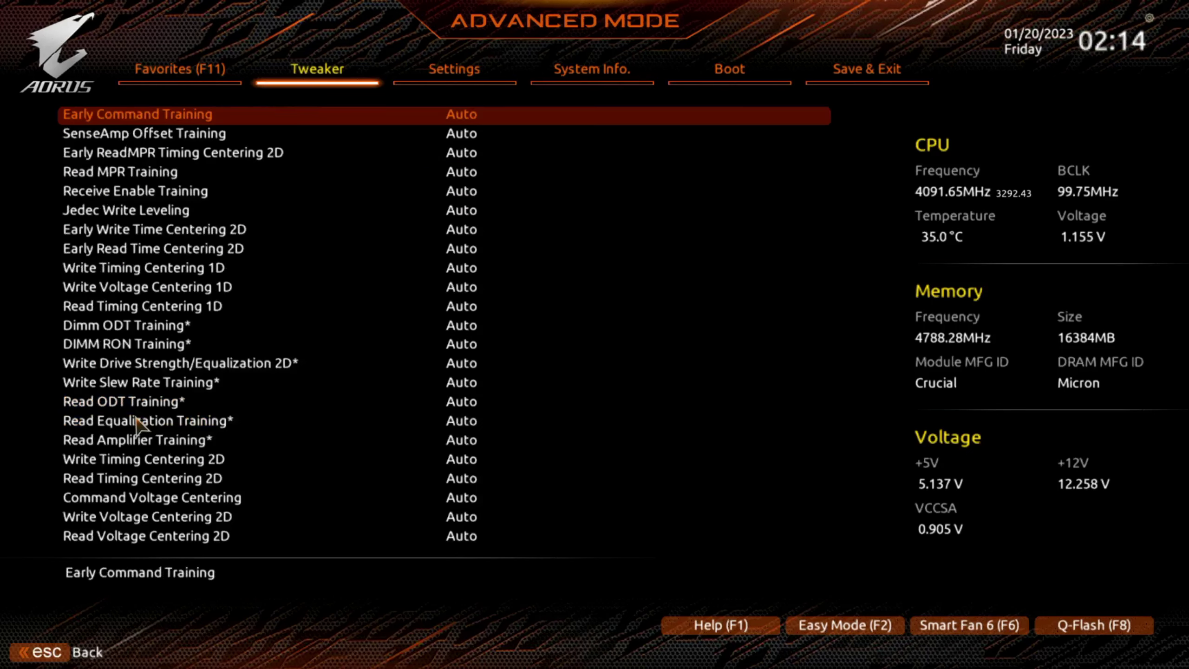
{"action": "key", "text": "Down"}
{"action": "key", "text": "Down"}
{"action": "key", "text": "Down"}
{"action": "key", "text": "Down"}
{"action": "key", "text": "Down"}
{"action": "key", "text": "Down"}
{"action": "key", "text": "Down"}
{"action": "key", "text": "Down"}
{"action": "key", "text": "Down"}
{"action": "key", "text": "Down"}
{"action": "key", "text": "Down"}
{"action": "key", "text": "Down"}
{"action": "key", "text": "Down"}
{"action": "key", "text": "Down"}
{"action": "key", "text": "Down"}
{"action": "key", "text": "Down"}
{"action": "key", "text": "Down"}
{"action": "key", "text": "Down"}
{"action": "key", "text": "Down"}
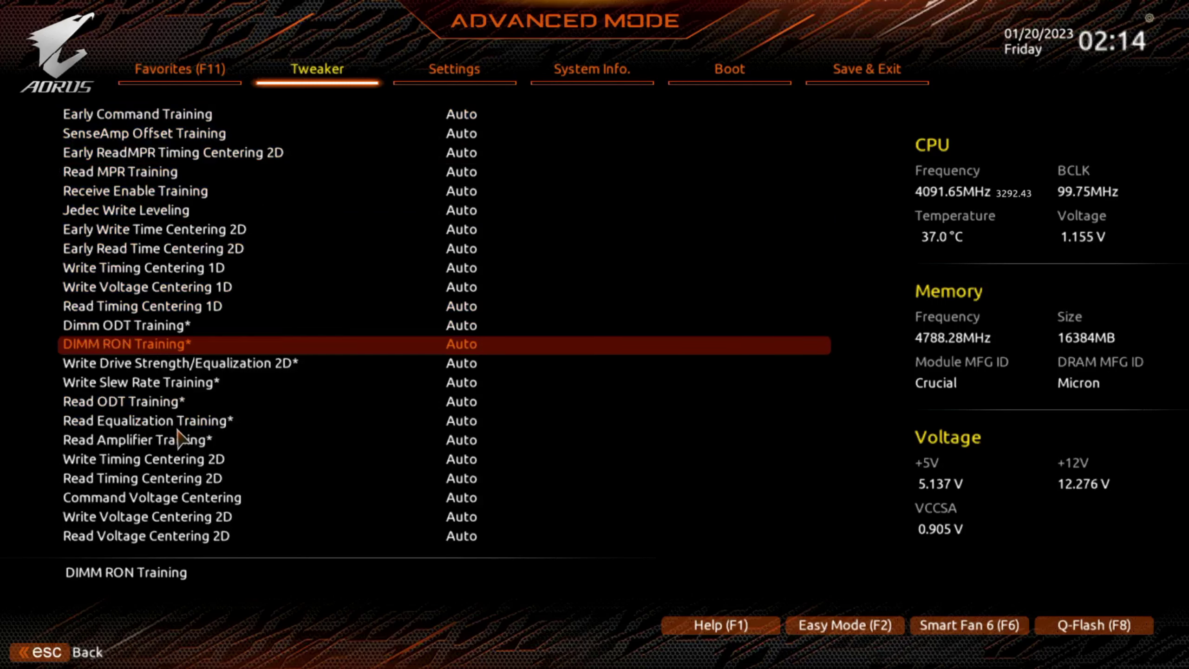
{"action": "key", "text": "Down"}
{"action": "key", "text": "Down"}
{"action": "key", "text": "Down"}
{"action": "key", "text": "Down"}
{"action": "key", "text": "Down"}
{"action": "key", "text": "Down"}
{"action": "key", "text": "Down"}
{"action": "key", "text": "Down"}
{"action": "key", "text": "Down"}
{"action": "key", "text": "Down"}
{"action": "key", "text": "Down"}
{"action": "key", "text": "Down"}
{"action": "key", "text": "Down"}
{"action": "key", "text": "Down"}
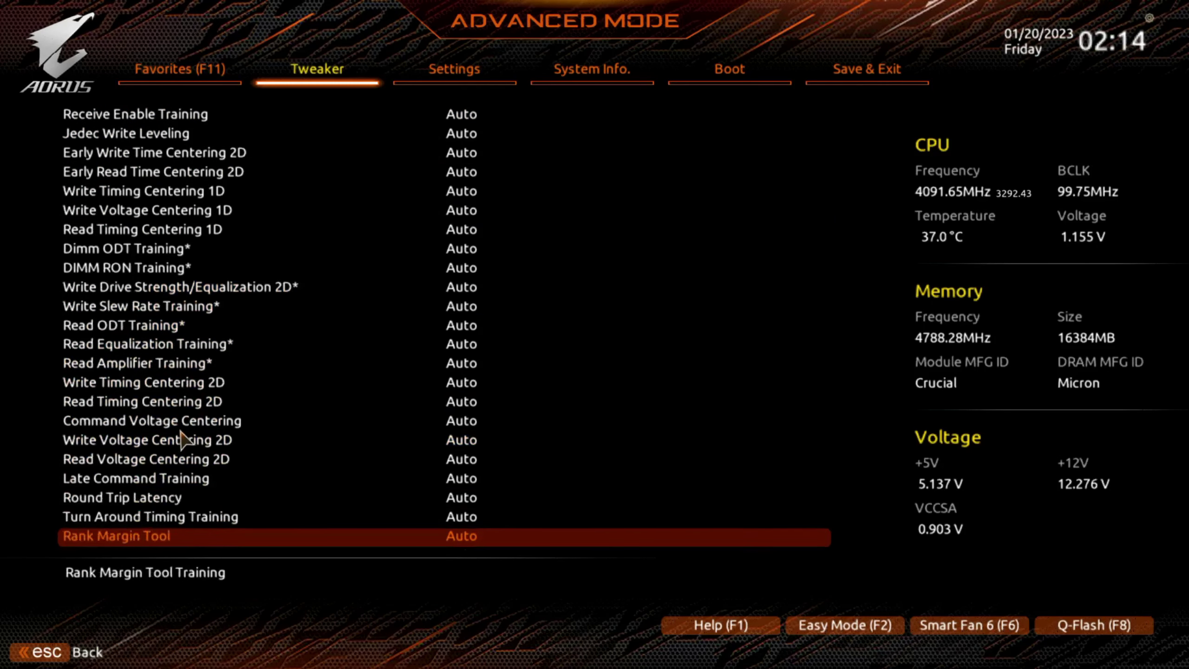
{"action": "key", "text": "Down"}
{"action": "key", "text": "Down"}
{"action": "key", "text": "Down"}
{"action": "key", "text": "Down"}
{"action": "key", "text": "Down"}
{"action": "key", "text": "Down"}
{"action": "key", "text": "Down"}
{"action": "key", "text": "Down"}
{"action": "key", "text": "Down"}
{"action": "key", "text": "Down"}
{"action": "key", "text": "Down"}
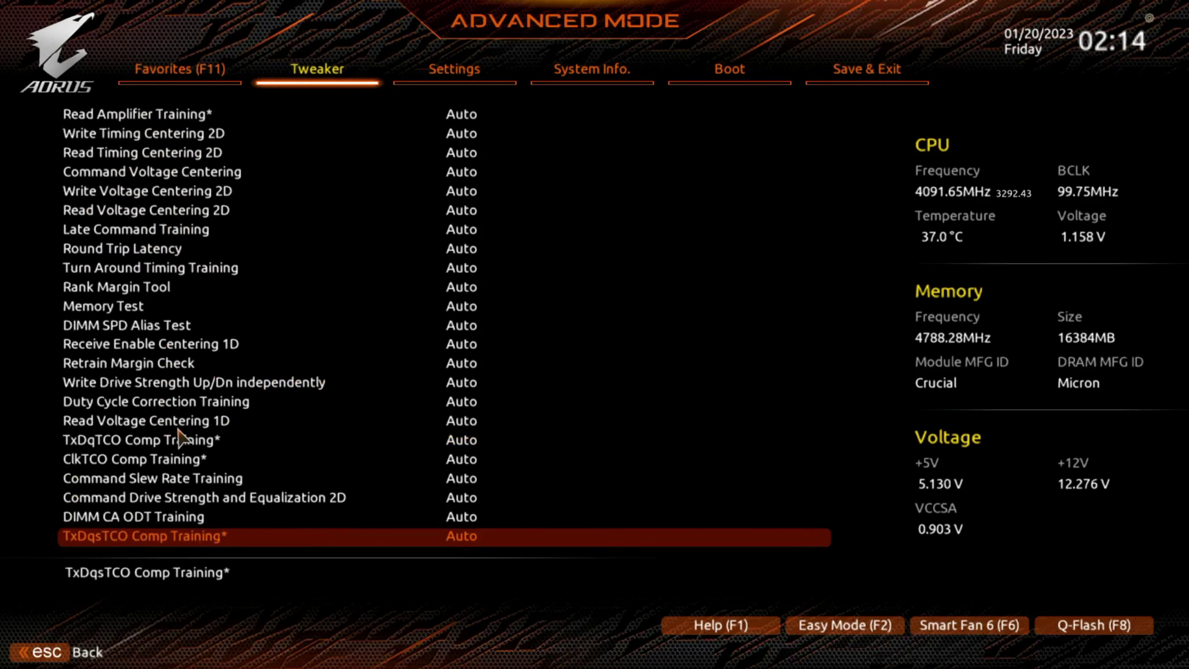
{"action": "key", "text": "Down"}
{"action": "key", "text": "Down"}
{"action": "key", "text": "Down"}
{"action": "key", "text": "Down"}
{"action": "key", "text": "Down"}
{"action": "key", "text": "Escape"}
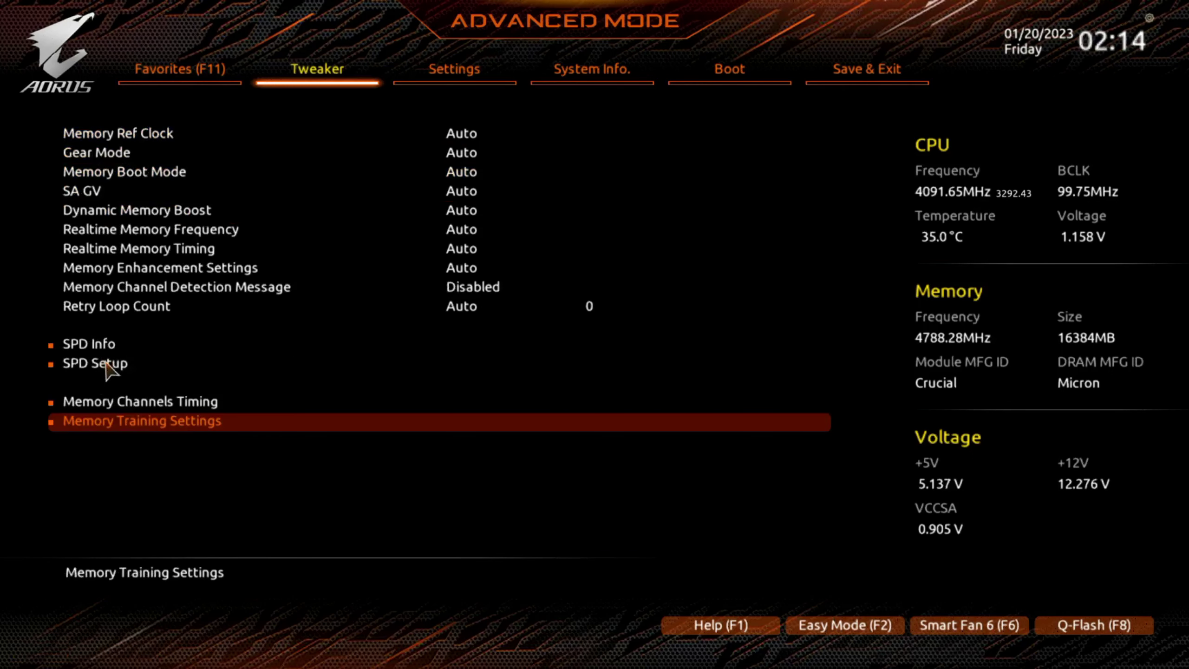
View and close the SPD Info window, then review the SPD Setup timing table and back out.
{"action": "key", "text": "Up"}
{"action": "key", "text": "Up"}
{"action": "key", "text": "Up"}
{"action": "key", "text": "Return"}
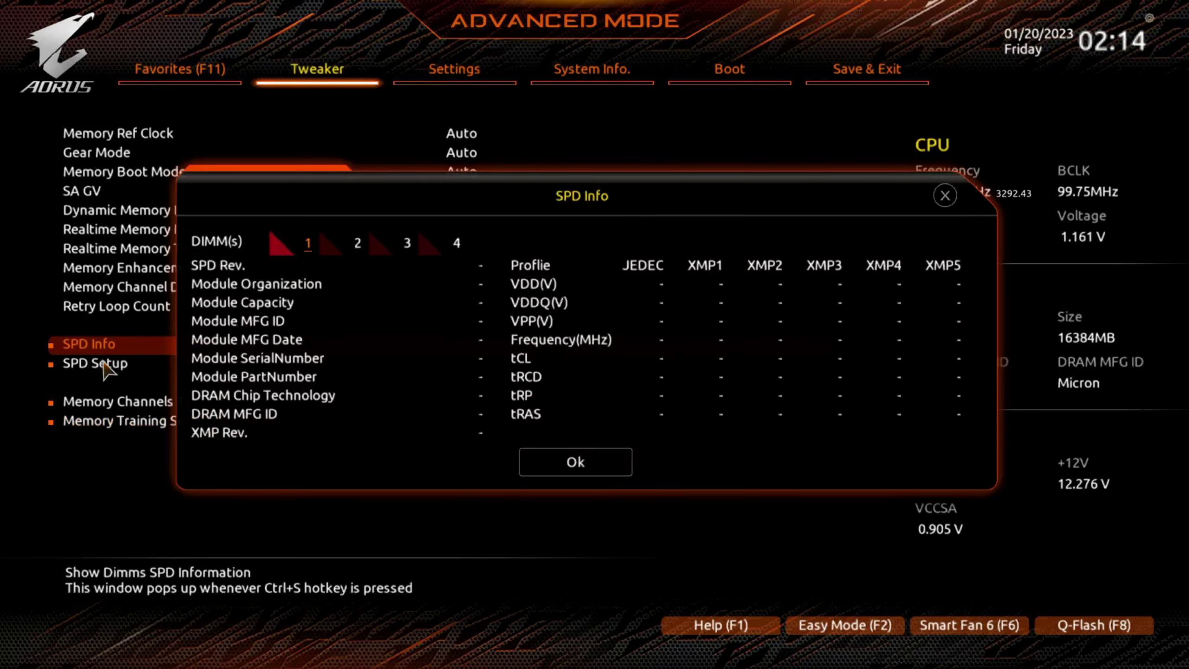
{"action": "left_click", "coordinate": [552, 453]}
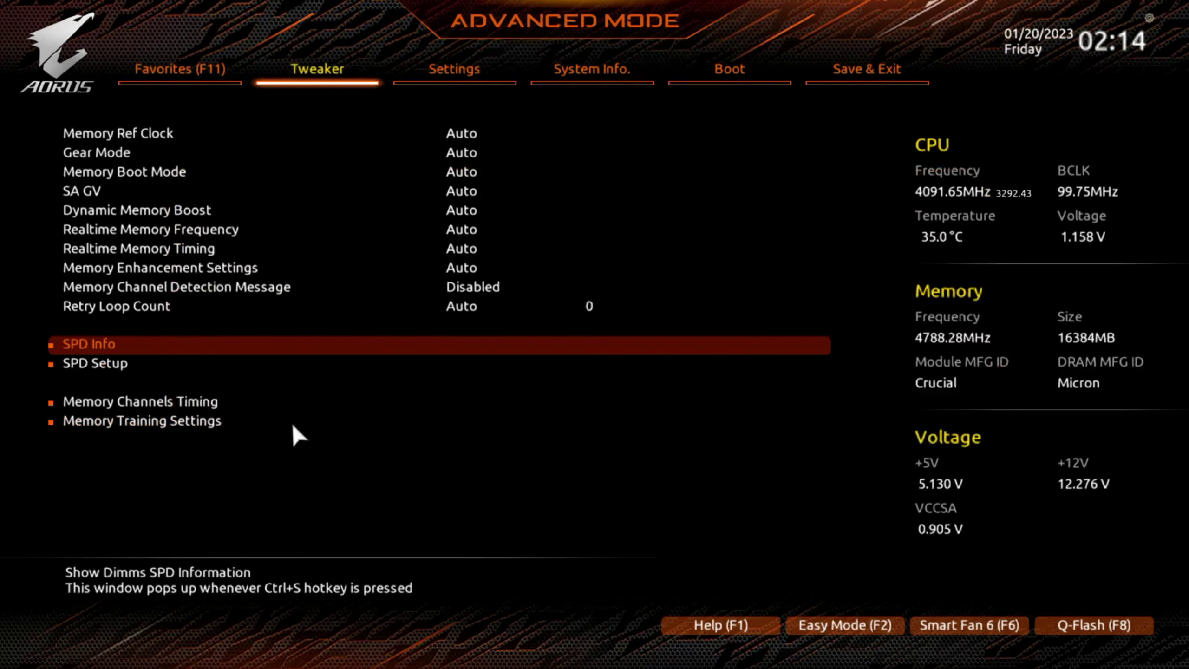
{"action": "left_click", "coordinate": [121, 360]}
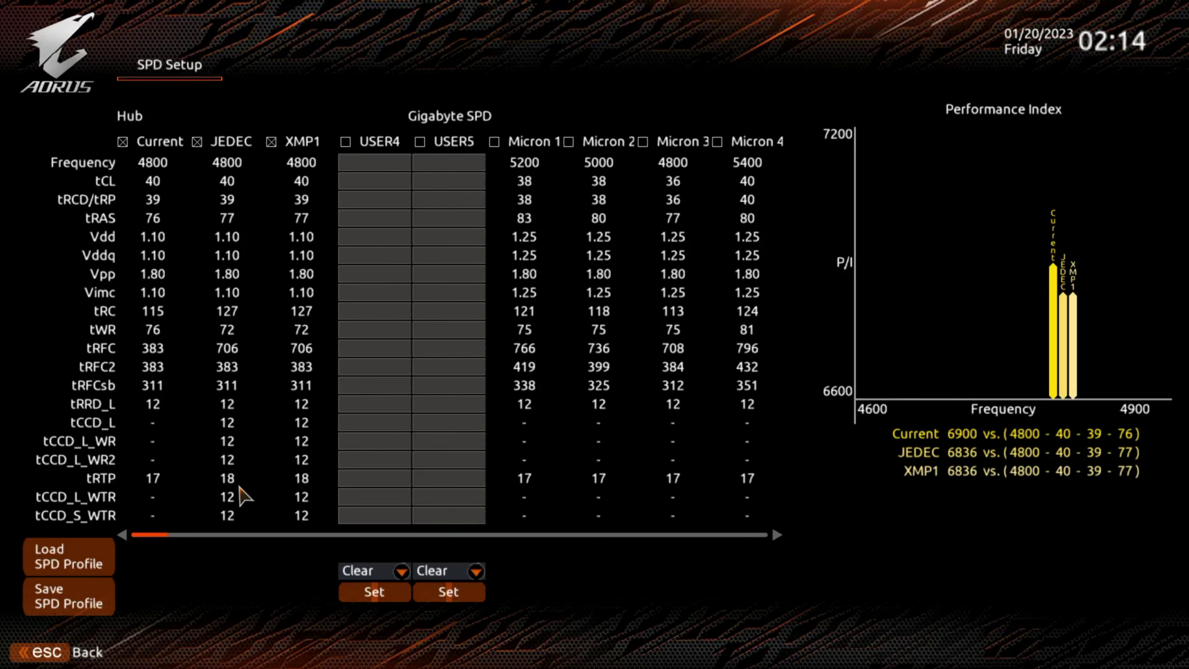
{"action": "key", "text": "Escape"}
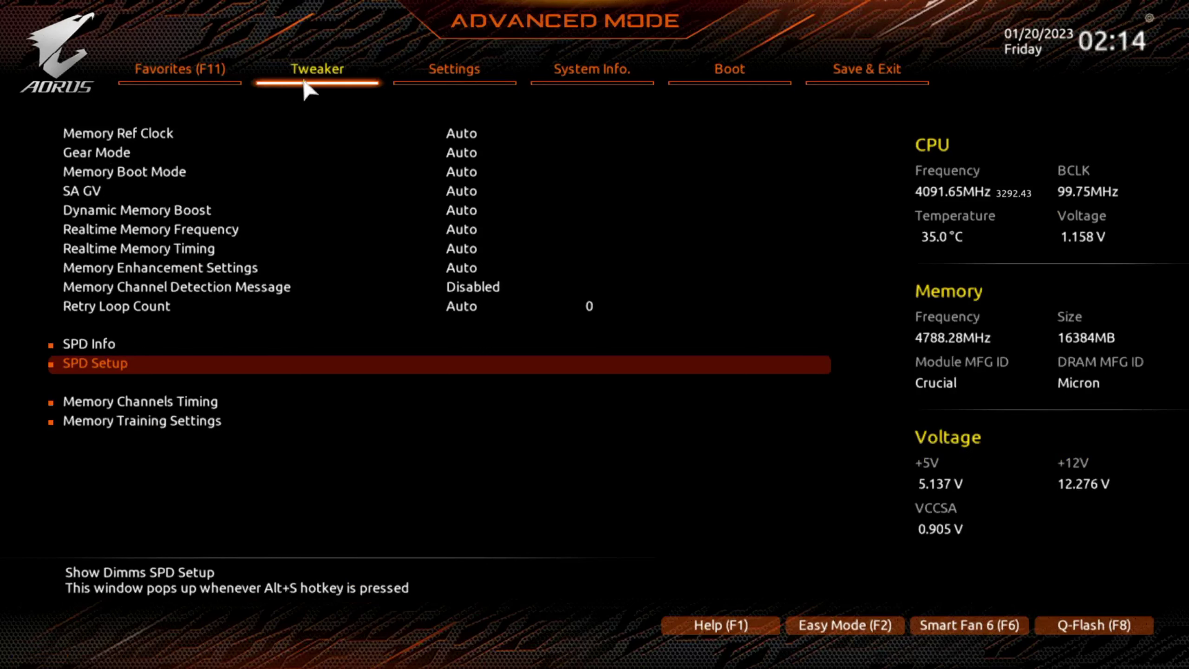
From the main Tweaker list, move down to Advanced Voltage Settings and open its PLL overvoltage page.
{"action": "left_click", "coordinate": [307, 79]}
{"action": "key", "text": "Down"}
{"action": "key", "text": "Down"}
{"action": "key", "text": "Down"}
{"action": "key", "text": "Down"}
{"action": "key", "text": "Down"}
{"action": "key", "text": "Down"}
{"action": "key", "text": "Down"}
{"action": "key", "text": "Down"}
{"action": "key", "text": "Down"}
{"action": "key", "text": "Down"}
{"action": "key", "text": "Down"}
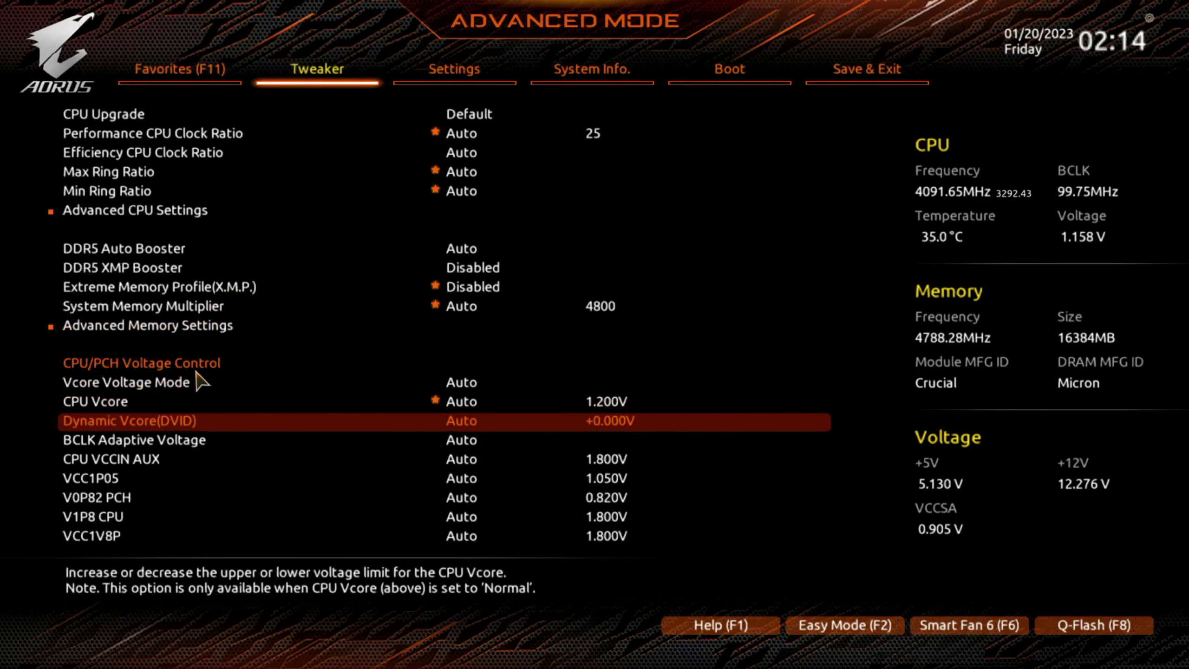
{"action": "key", "text": "Down"}
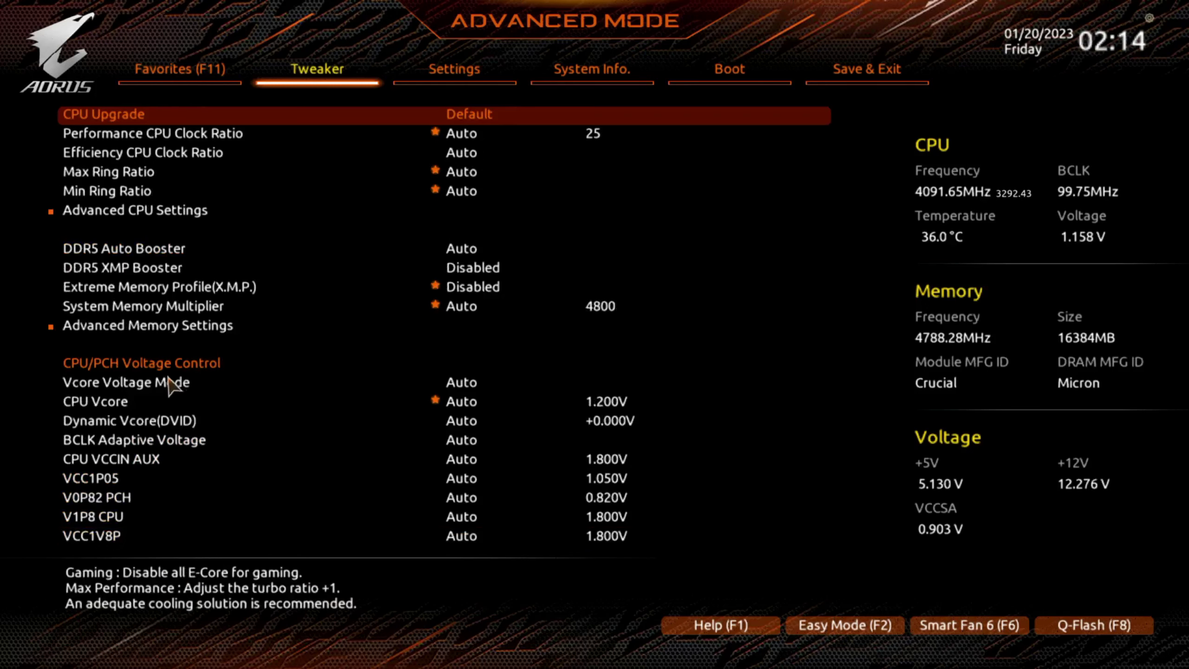
{"action": "key", "text": "Down"}
{"action": "key", "text": "Down"}
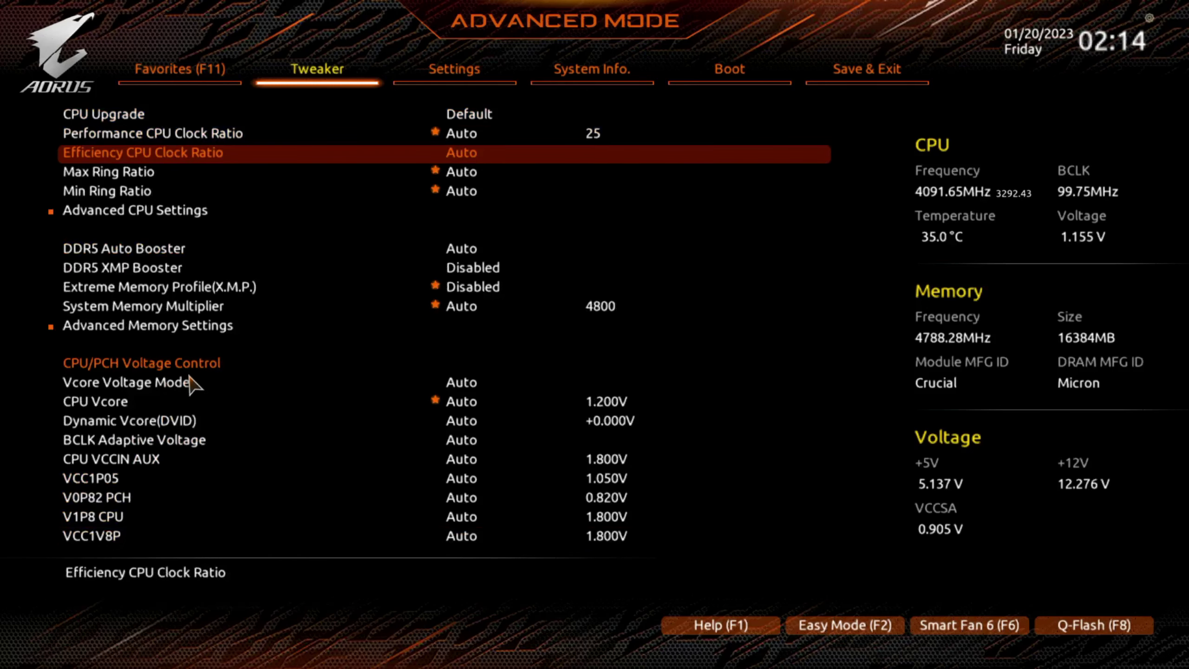
{"action": "key", "text": "Down"}
{"action": "key", "text": "Down"}
{"action": "key", "text": "Down"}
{"action": "key", "text": "Down"}
{"action": "key", "text": "Down"}
{"action": "key", "text": "Down"}
{"action": "key", "text": "Down"}
{"action": "key", "text": "Down"}
{"action": "key", "text": "Down"}
{"action": "key", "text": "Down"}
{"action": "key", "text": "Down"}
{"action": "key", "text": "Down"}
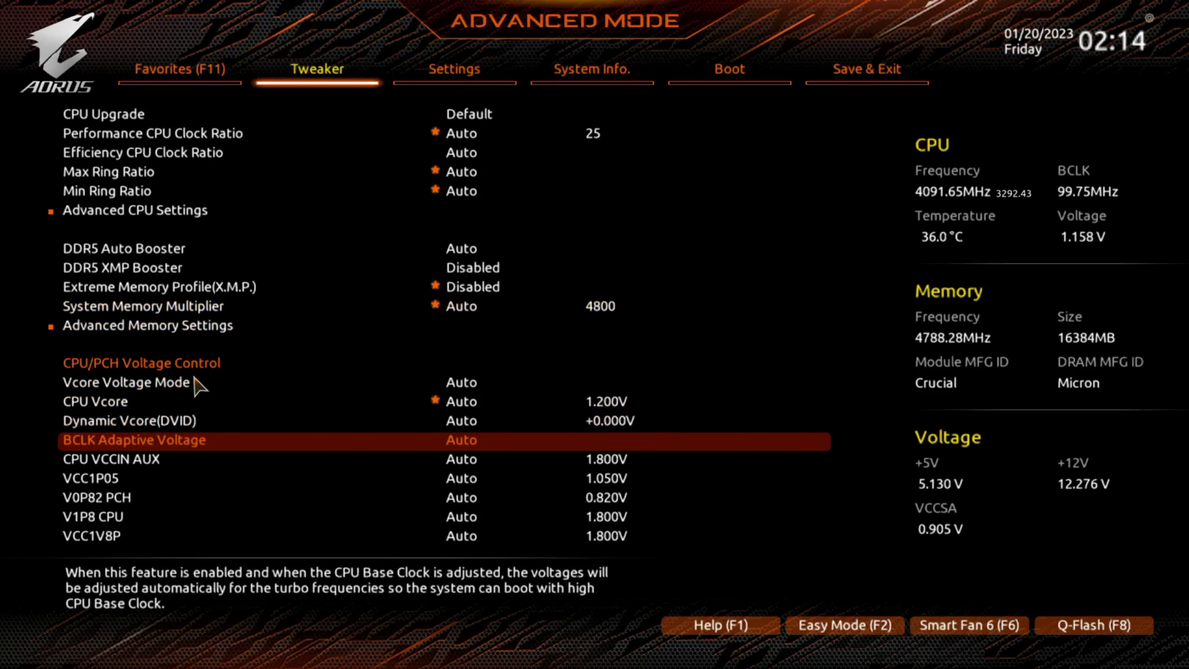
{"action": "key", "text": "Down"}
{"action": "key", "text": "Down"}
{"action": "key", "text": "Down"}
{"action": "key", "text": "Down"}
{"action": "key", "text": "Down"}
{"action": "key", "text": "Down"}
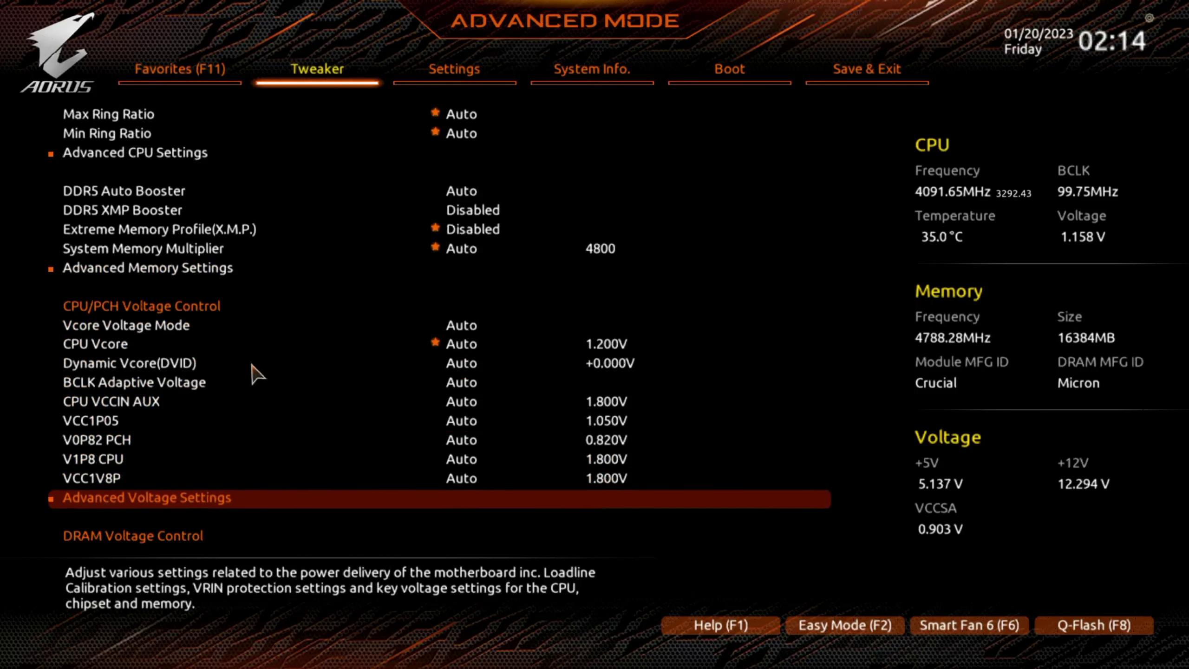
{"action": "key", "text": "Return"}
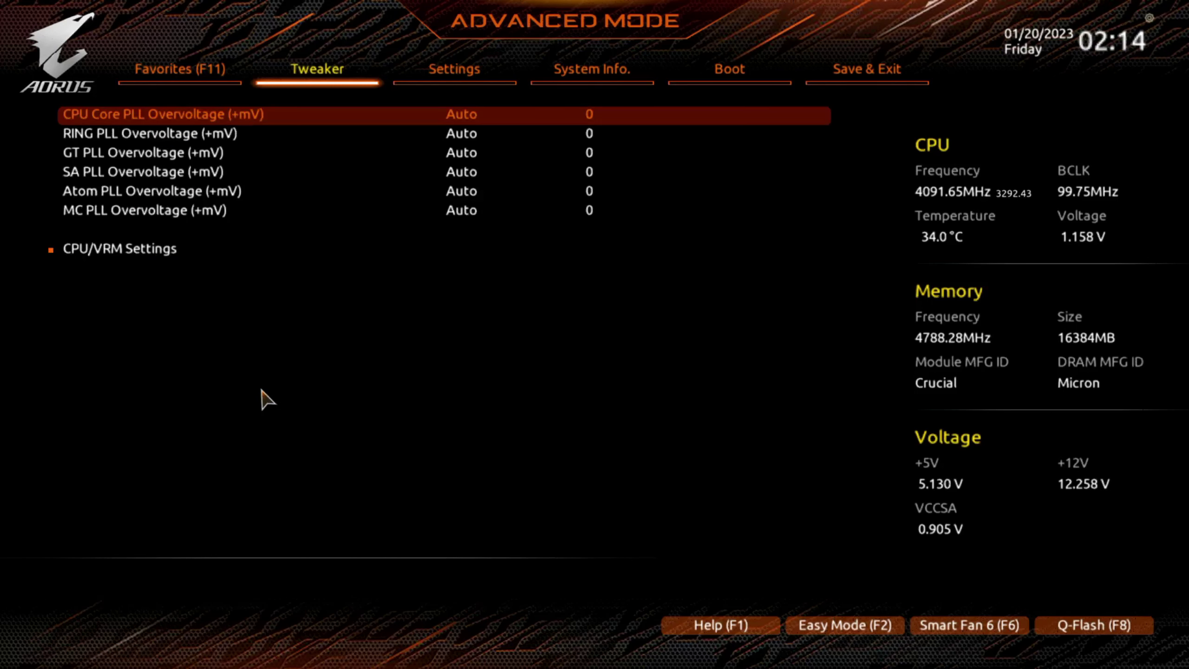
View CPU/VRM Settings and Internal VR Control, back out declining the quit prompt, and return to Tweaker.
{"action": "left_click", "coordinate": [165, 253]}
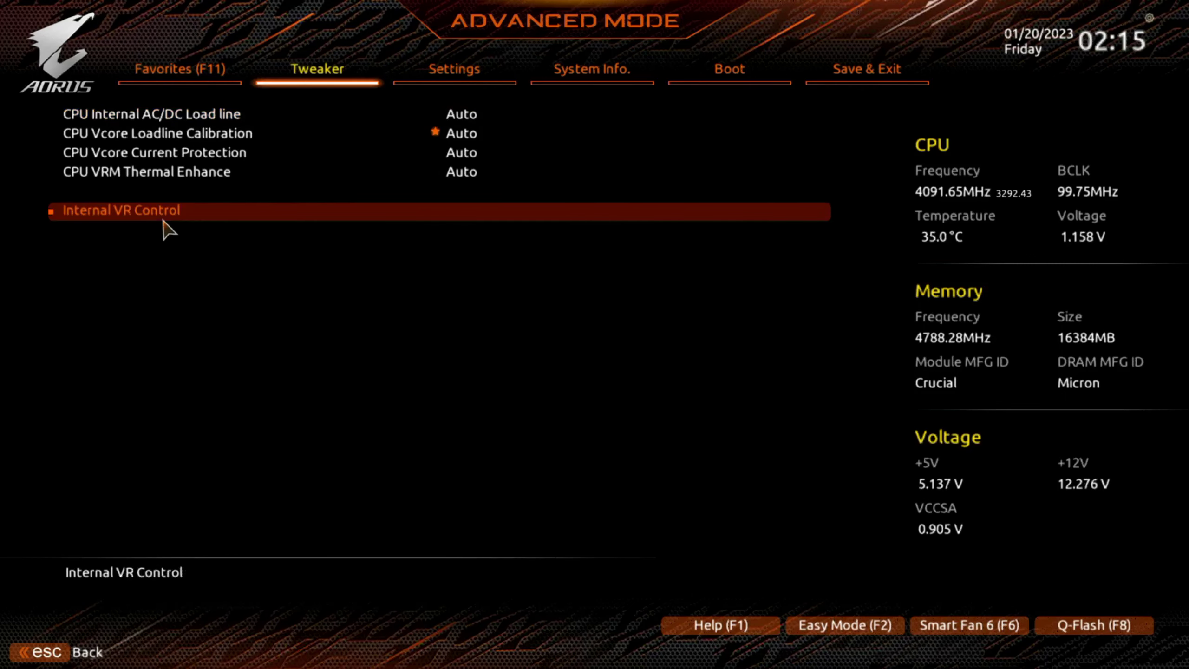
{"action": "left_click", "coordinate": [164, 221]}
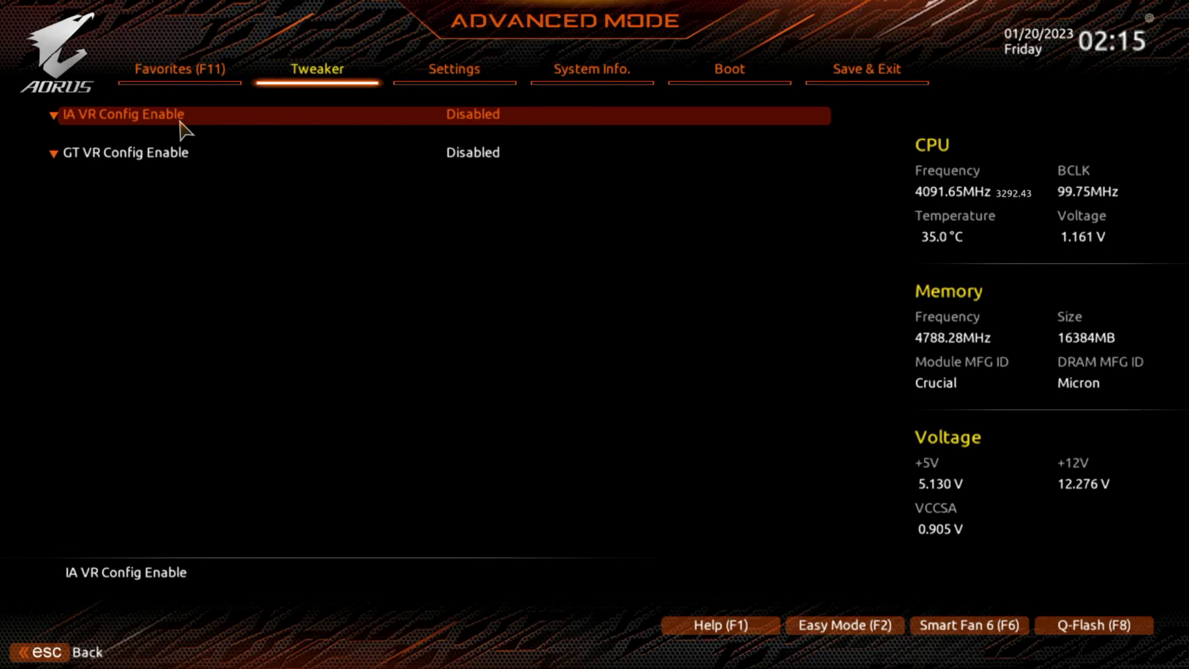
{"action": "key", "text": "Escape"}
{"action": "key", "text": "Escape"}
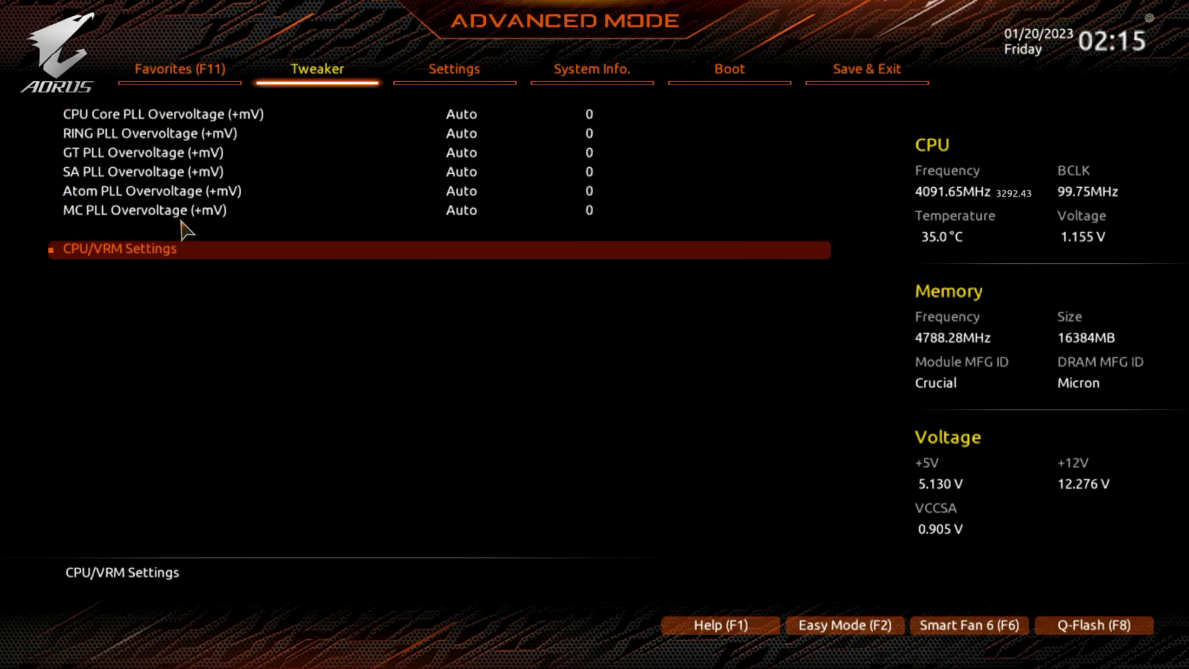
{"action": "key", "text": "Escape"}
{"action": "left_click", "coordinate": [623, 373]}
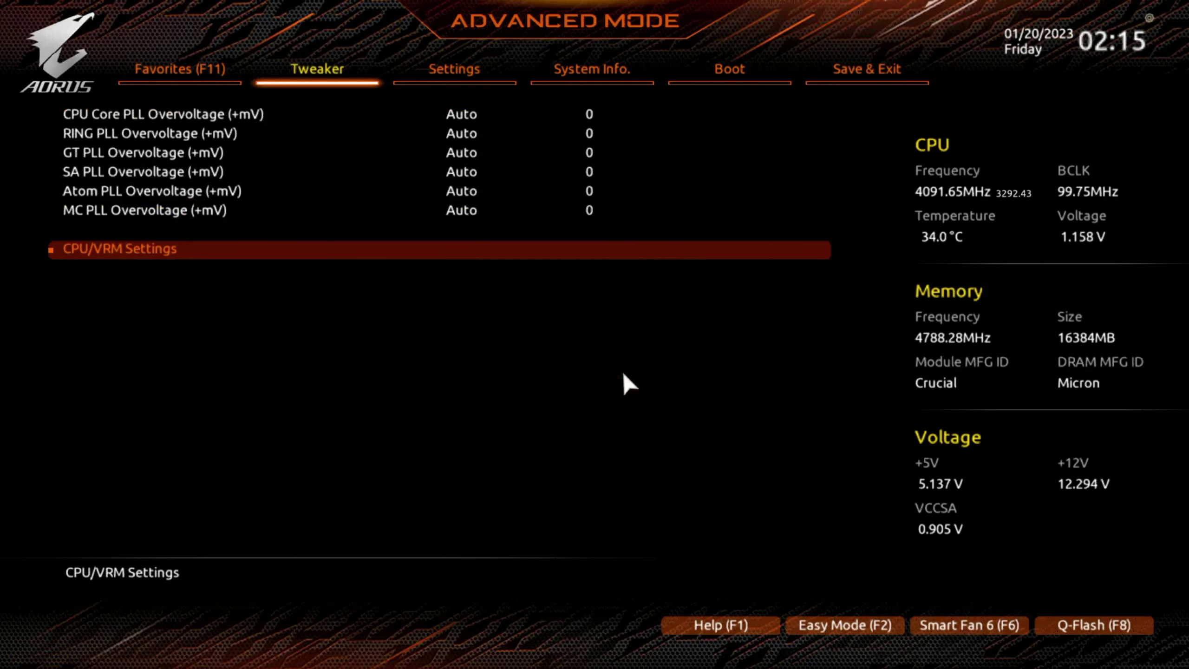
{"action": "left_click", "coordinate": [316, 74]}
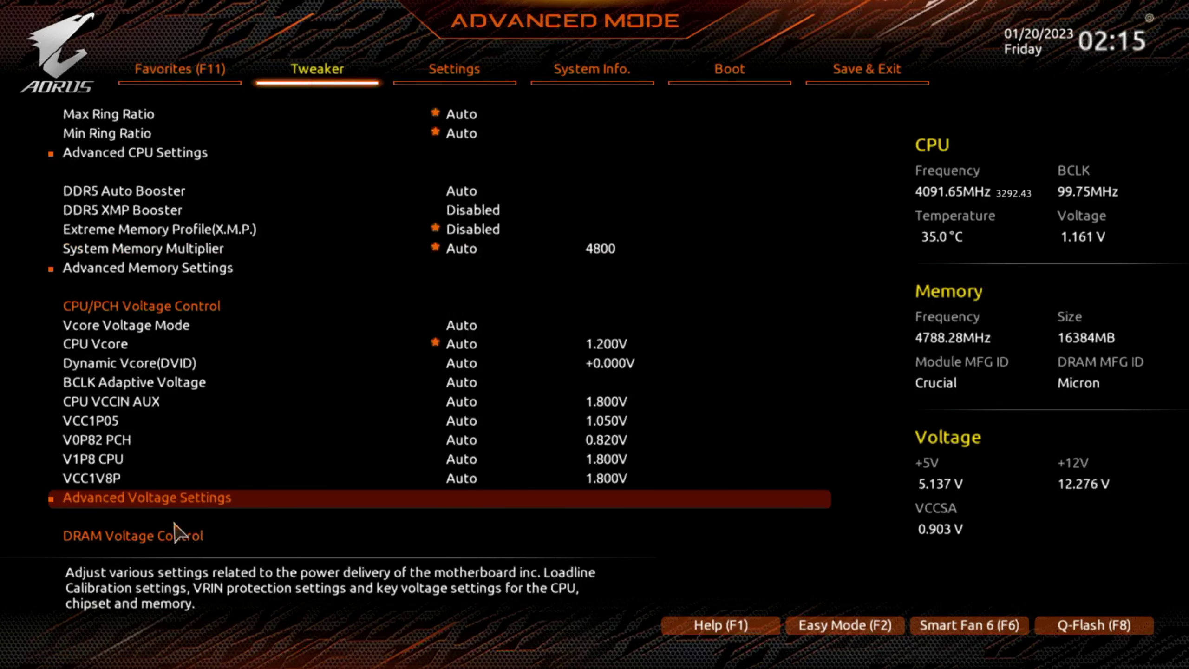
Step past the DRAM voltage options, then peek at Platform Power on the Settings tab.
{"action": "key", "text": "Down"}
{"action": "key", "text": "Down"}
{"action": "key", "text": "Down"}
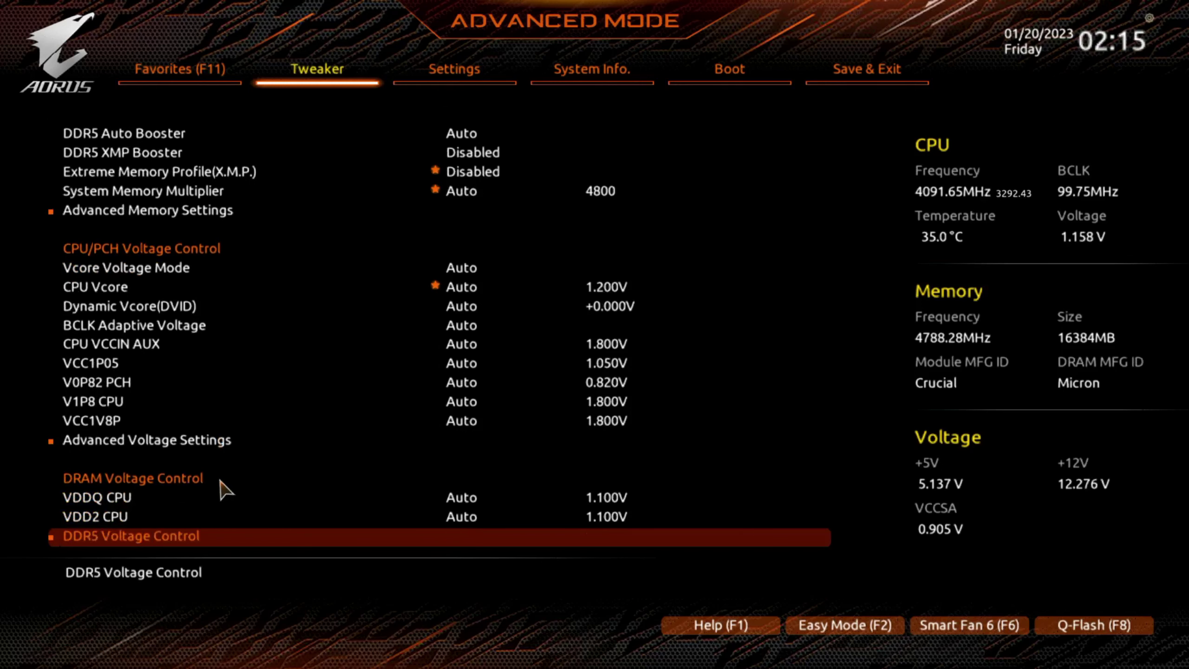
{"action": "key", "text": "Down"}
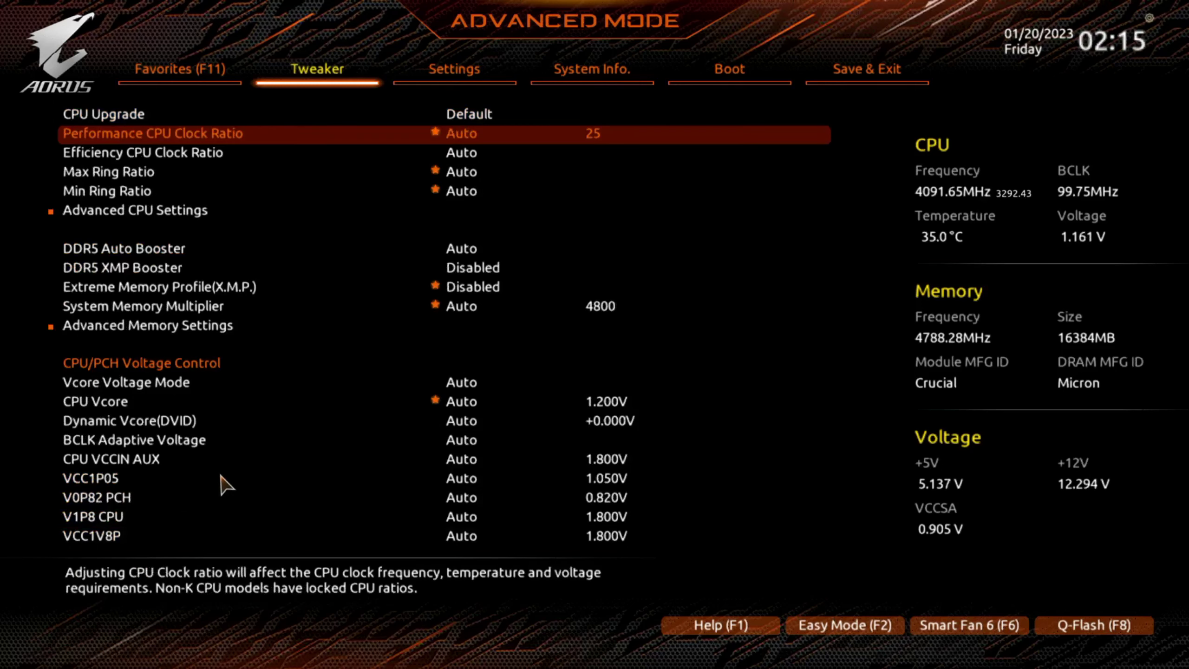
{"action": "left_click", "coordinate": [451, 73]}
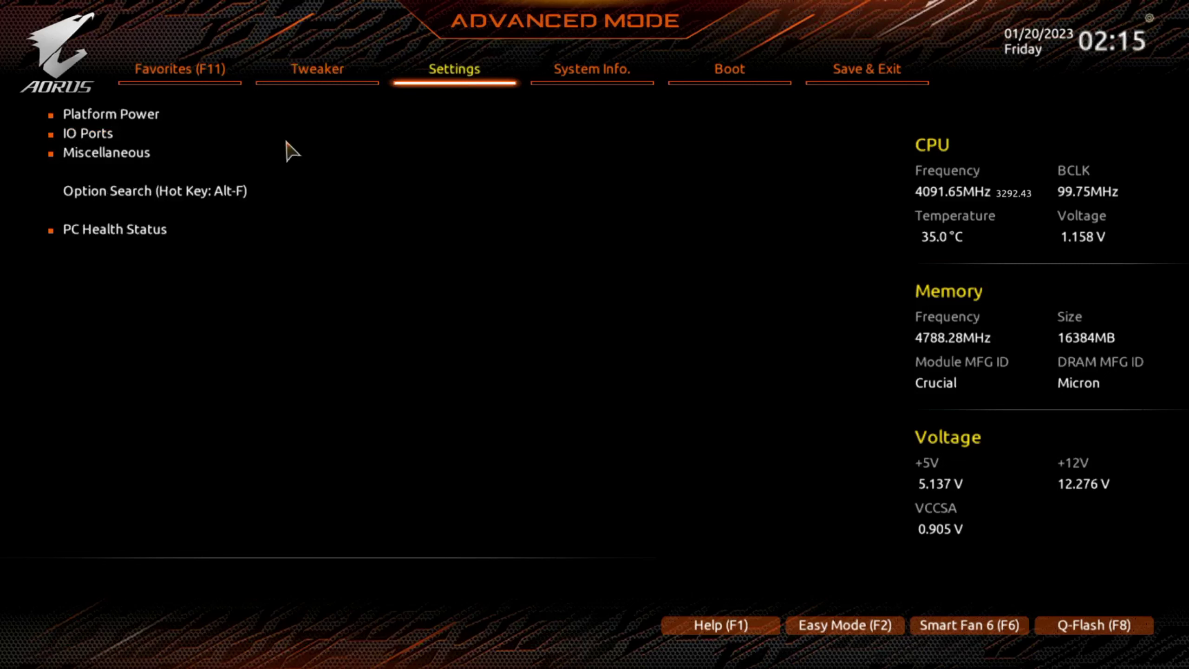
{"action": "left_click", "coordinate": [139, 123]}
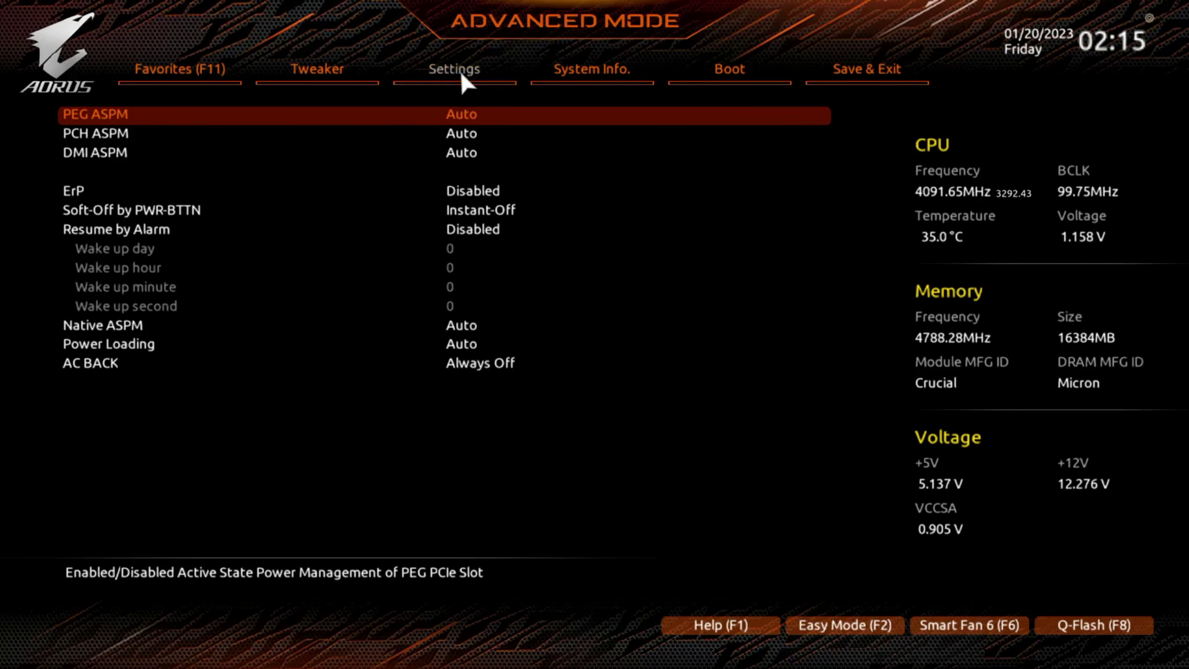
{"action": "left_click", "coordinate": [464, 84]}
In IO Ports, view the Utilities Downloader, USB and Network Stack configuration pages.
{"action": "left_click", "coordinate": [159, 135]}
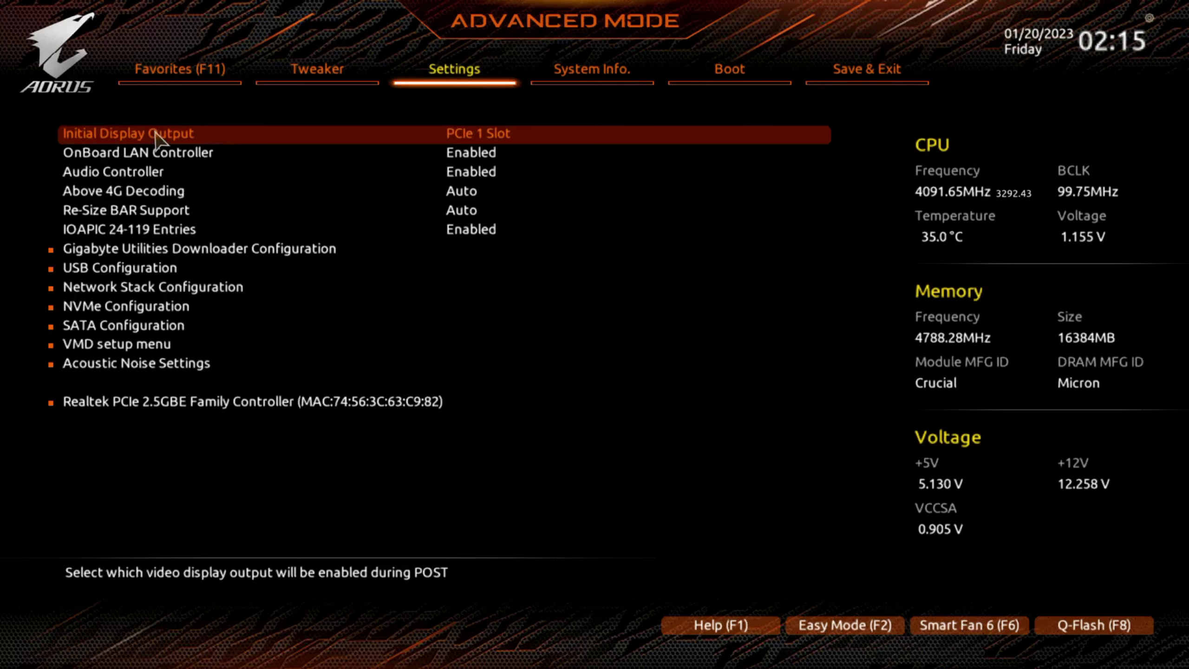
{"action": "left_click", "coordinate": [143, 253]}
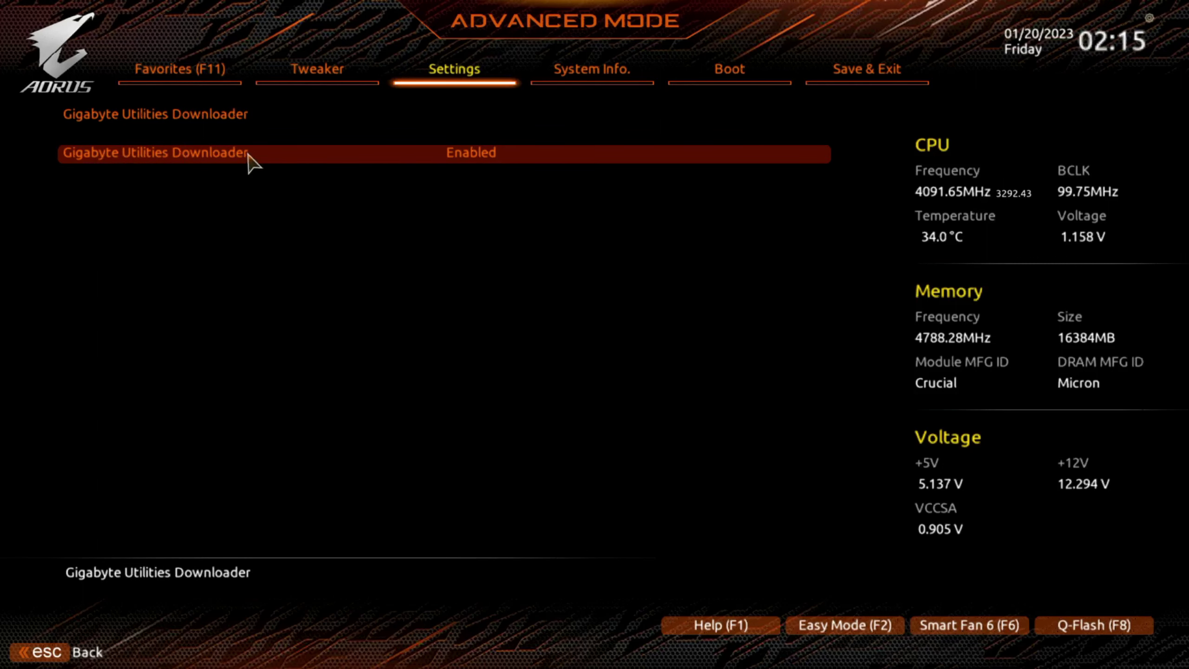
{"action": "key", "text": "Escape"}
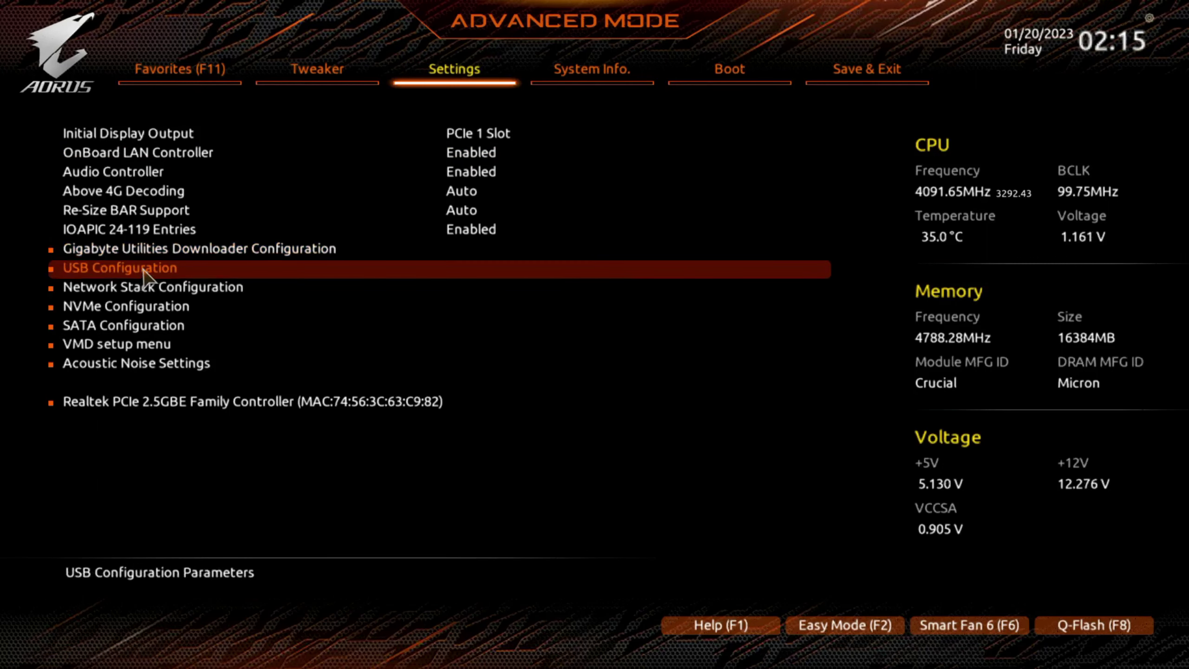
{"action": "left_click", "coordinate": [146, 271]}
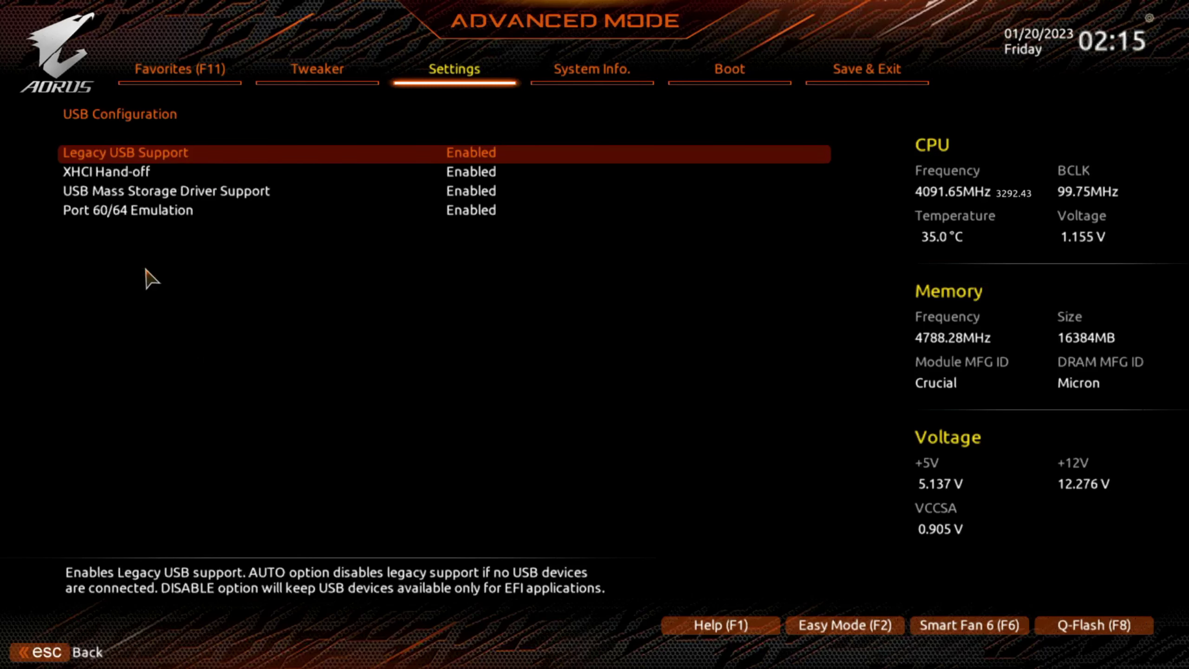
{"action": "key", "text": "Escape"}
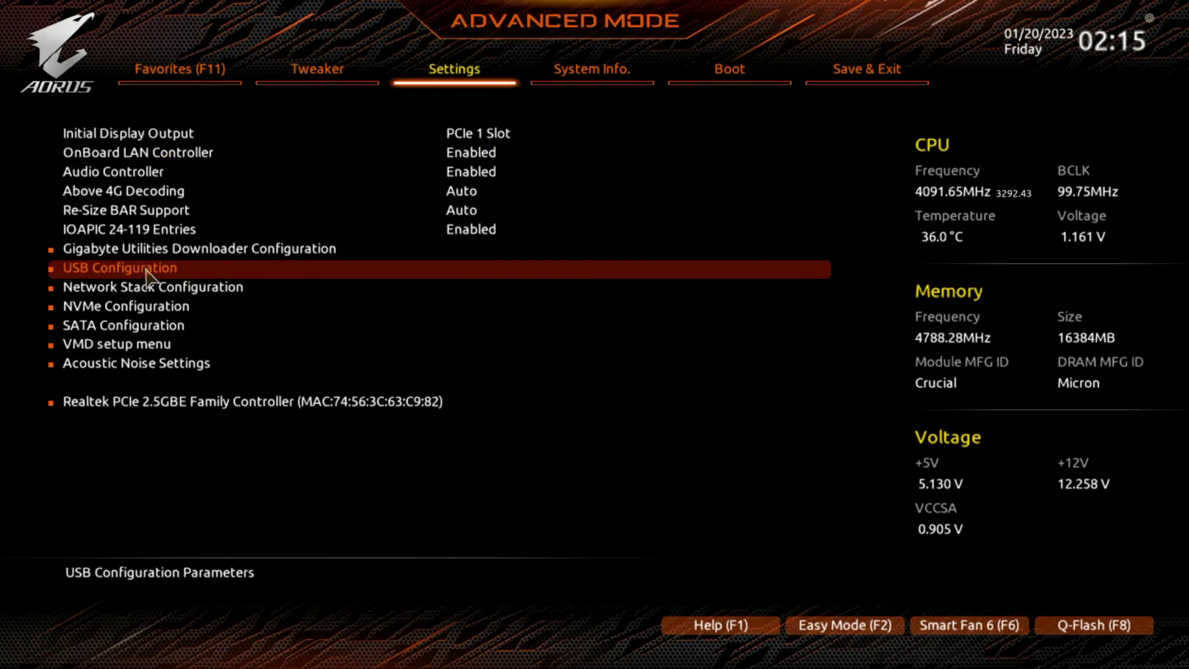
{"action": "left_click", "coordinate": [187, 289]}
{"action": "key", "text": "Escape"}
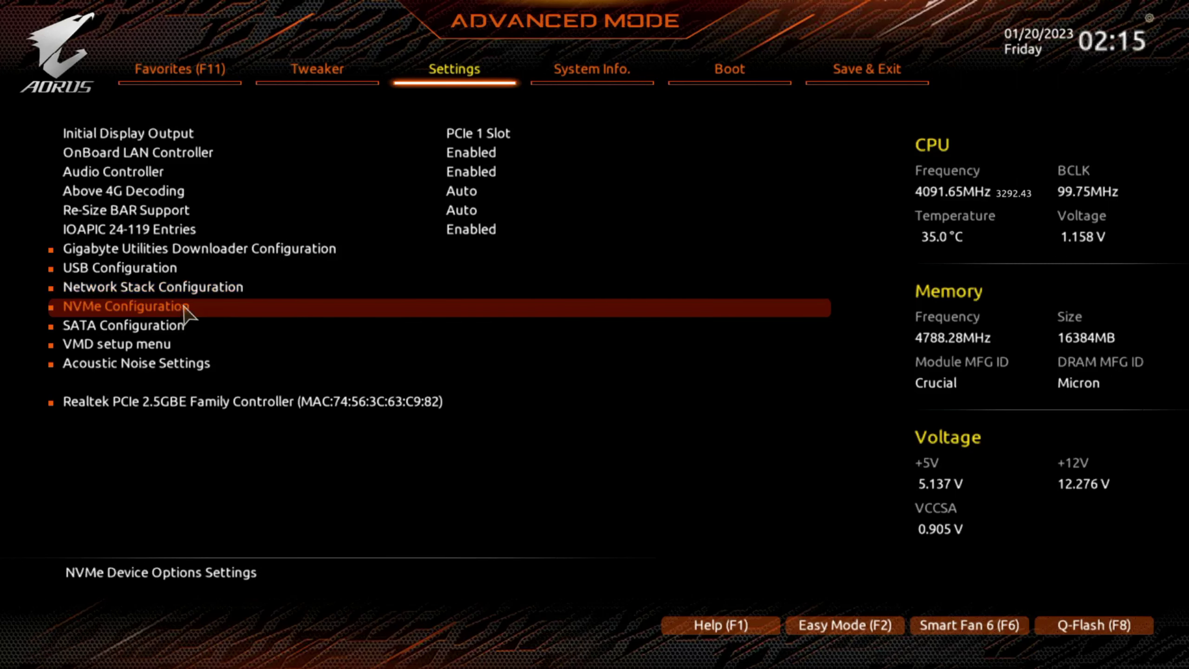
View the NVMe, SATA and VMD configuration pages, then leave the Acoustic Noise Settings submenu.
{"action": "left_click", "coordinate": [186, 310]}
{"action": "key", "text": "Escape"}
{"action": "left_click", "coordinate": [163, 326]}
{"action": "key", "text": "Escape"}
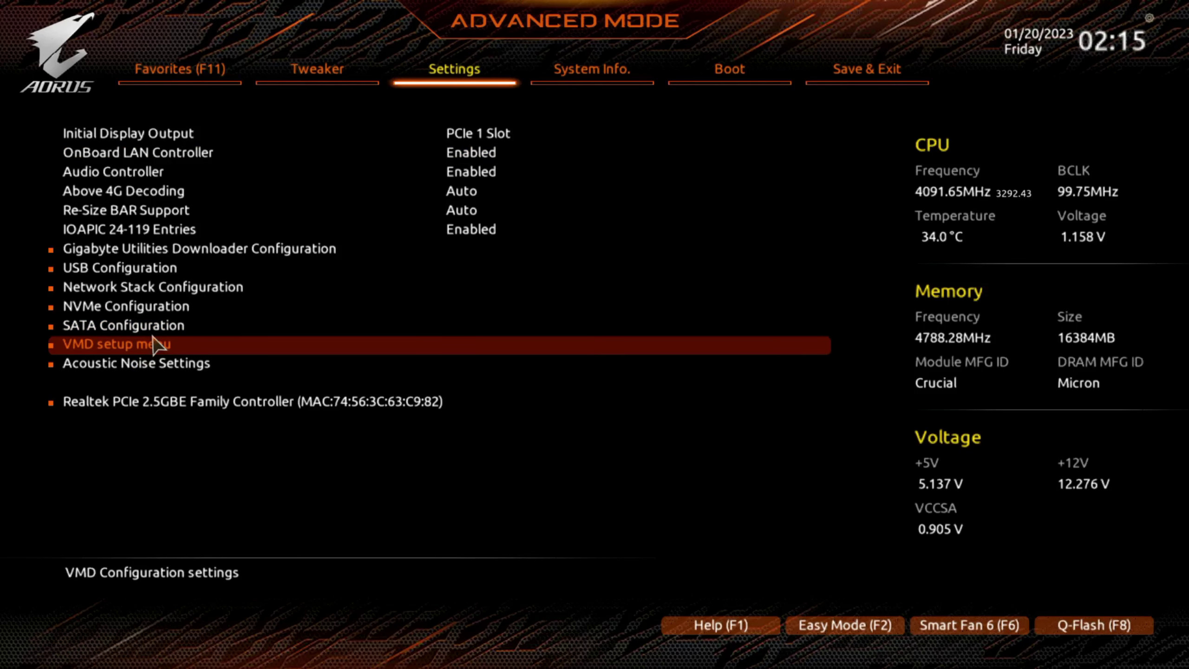
{"action": "left_click", "coordinate": [158, 345]}
{"action": "key", "text": "Escape"}
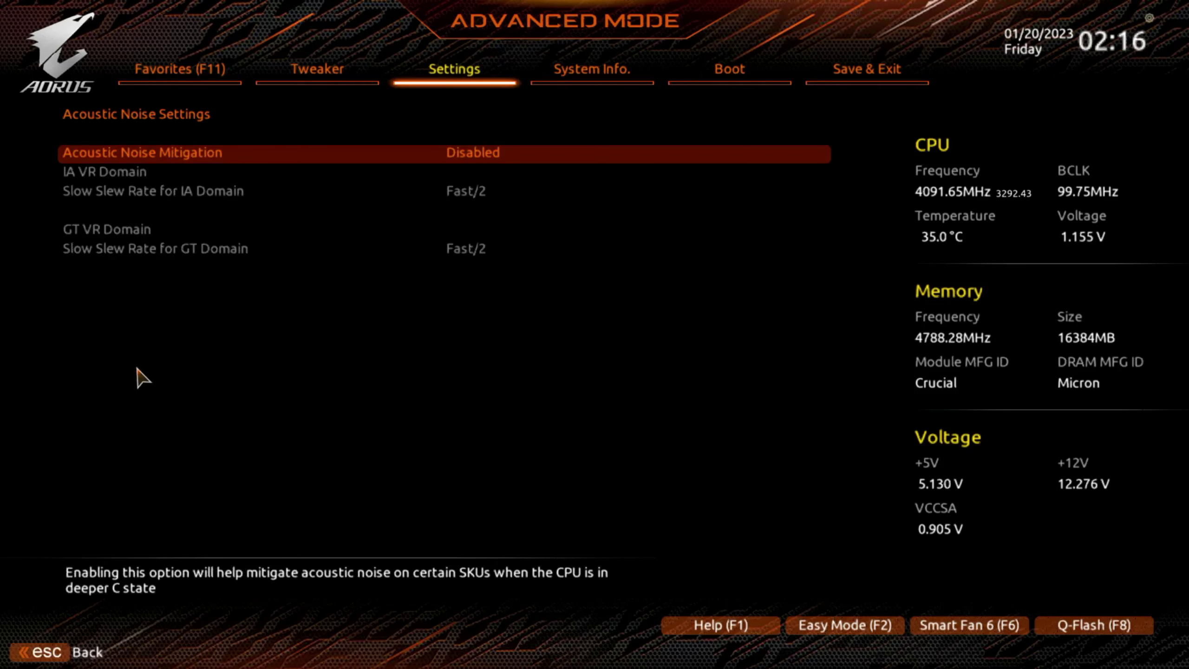
{"action": "key", "text": "Escape"}
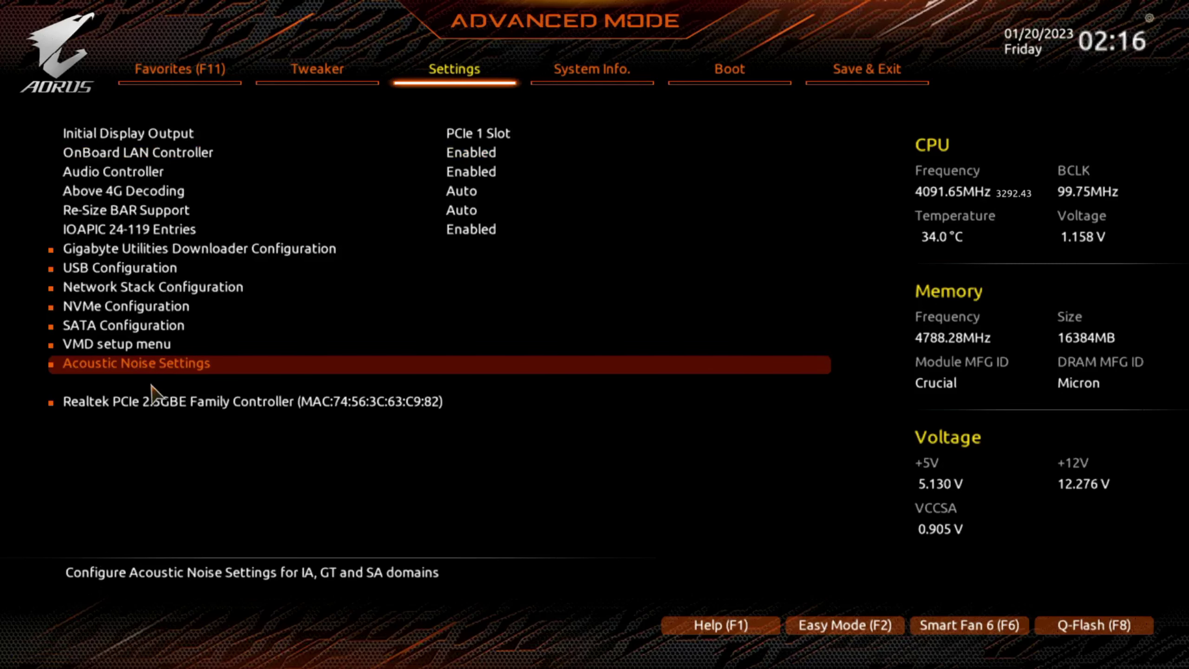
Review the Trusted Computing TPM settings under Miscellaneous, leaving without quitting the BIOS.
{"action": "left_click", "coordinate": [449, 70]}
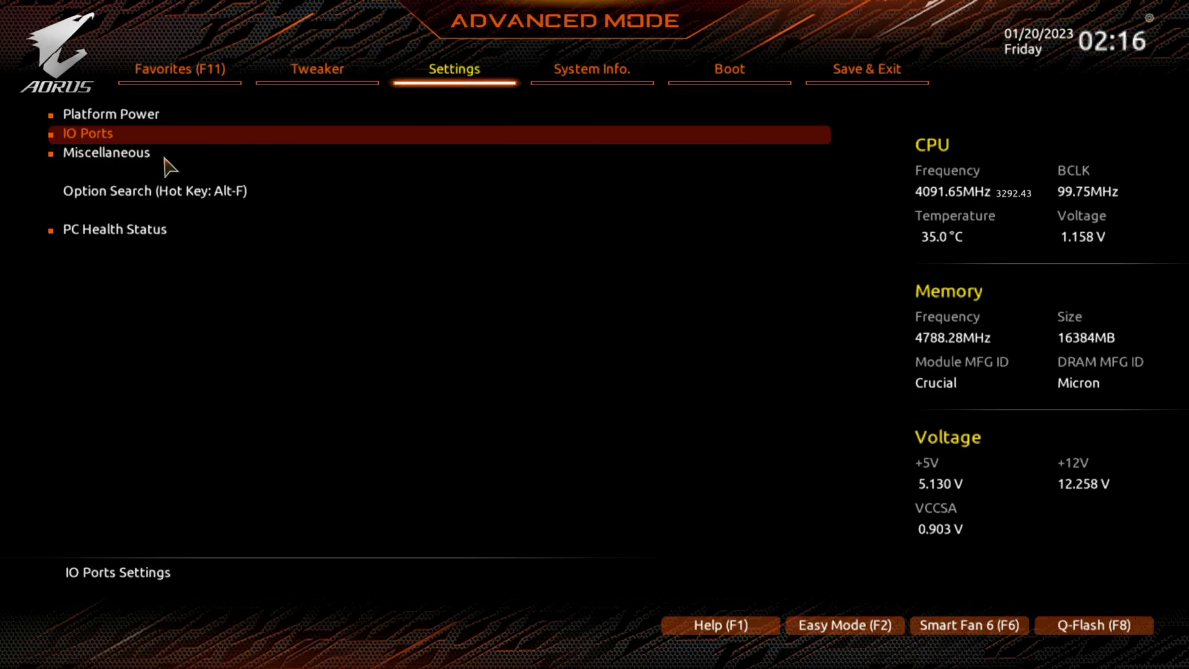
{"action": "left_click", "coordinate": [161, 163]}
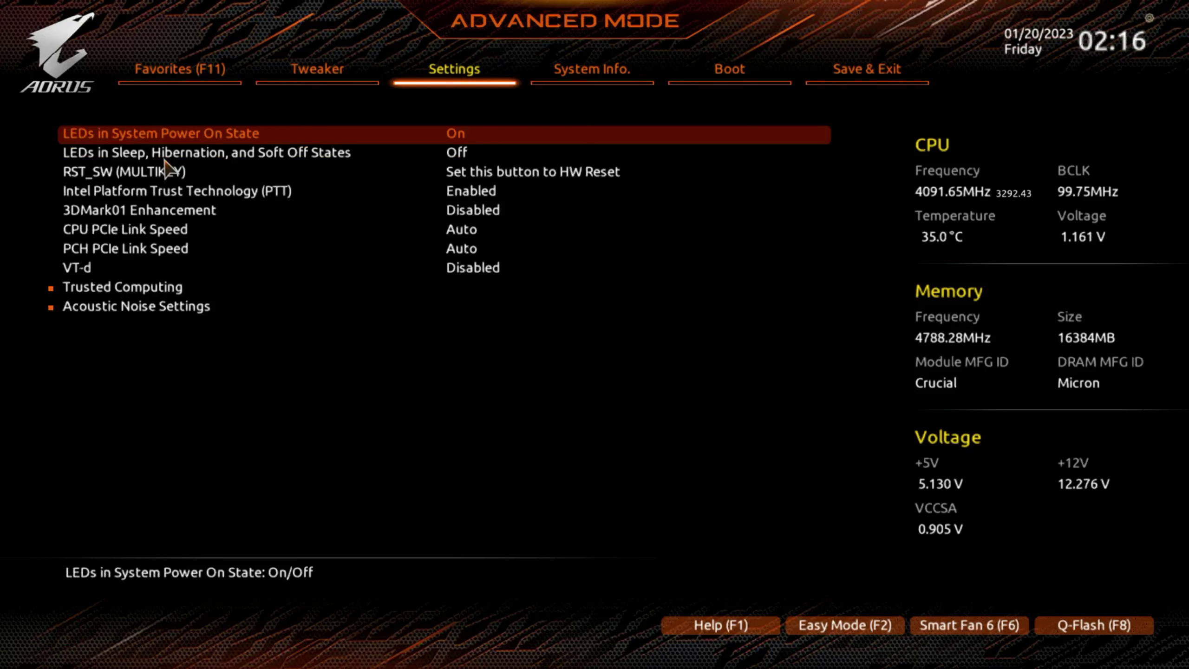
{"action": "left_click", "coordinate": [174, 288]}
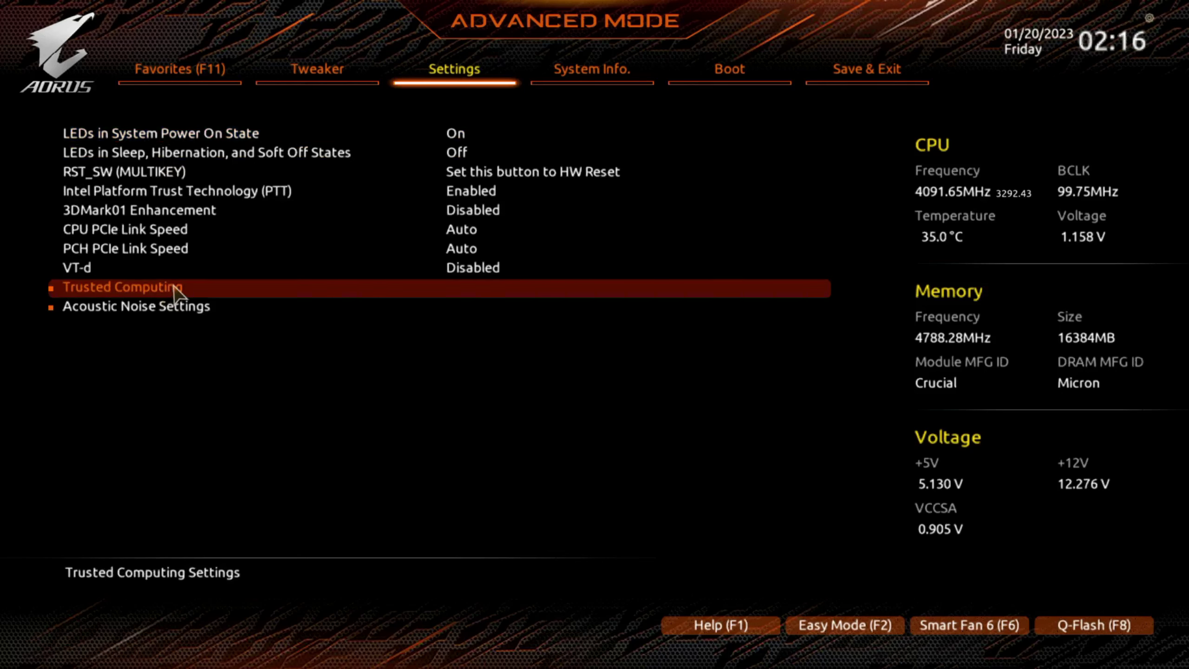
{"action": "left_click", "coordinate": [174, 288]}
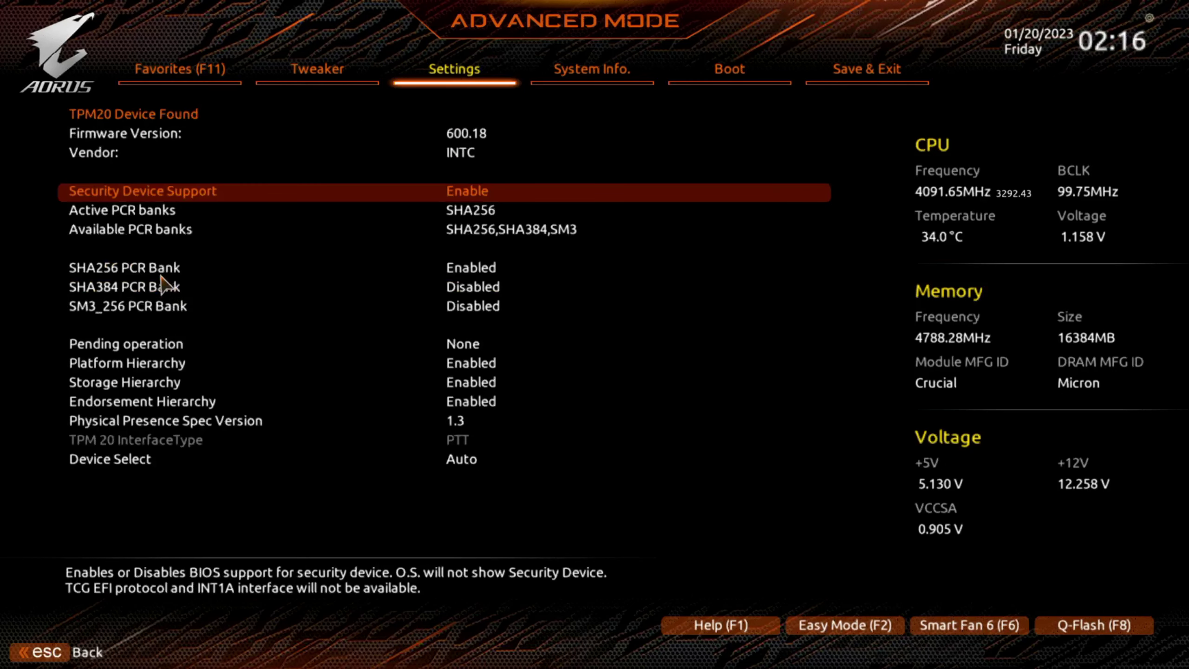
{"action": "key", "text": "Down"}
{"action": "key", "text": "Down"}
{"action": "key", "text": "Down"}
{"action": "key", "text": "Down"}
{"action": "key", "text": "Down"}
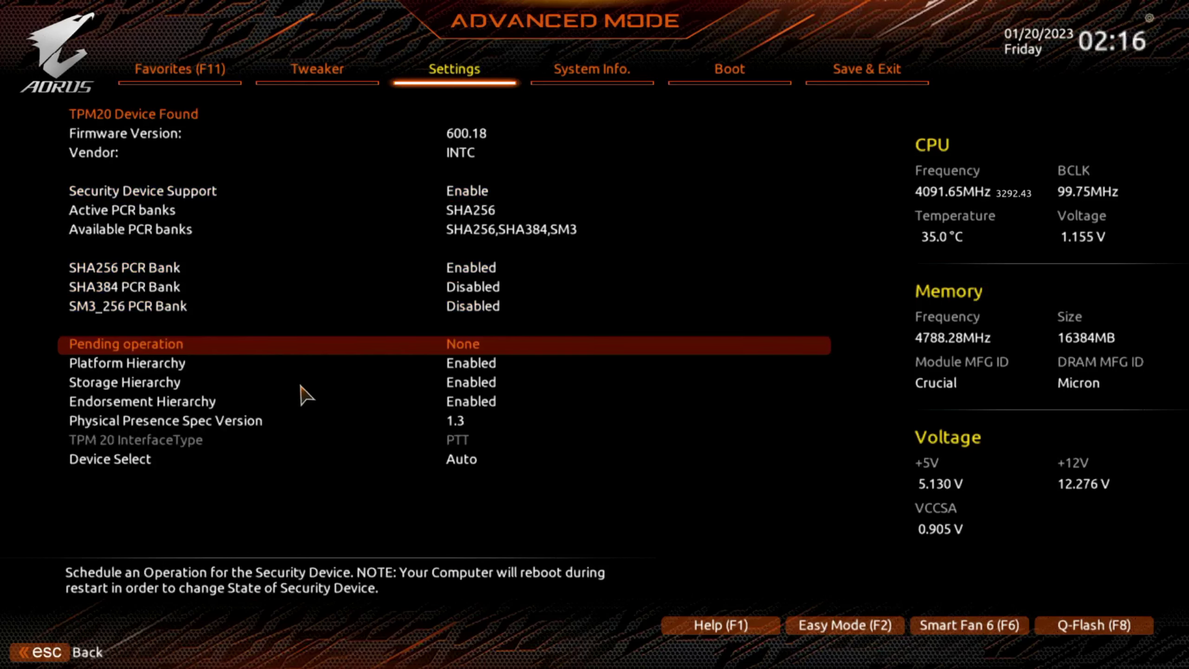
{"action": "key", "text": "Down"}
{"action": "key", "text": "Down"}
{"action": "key", "text": "Down"}
{"action": "key", "text": "Down"}
{"action": "key", "text": "Down"}
{"action": "key", "text": "Down"}
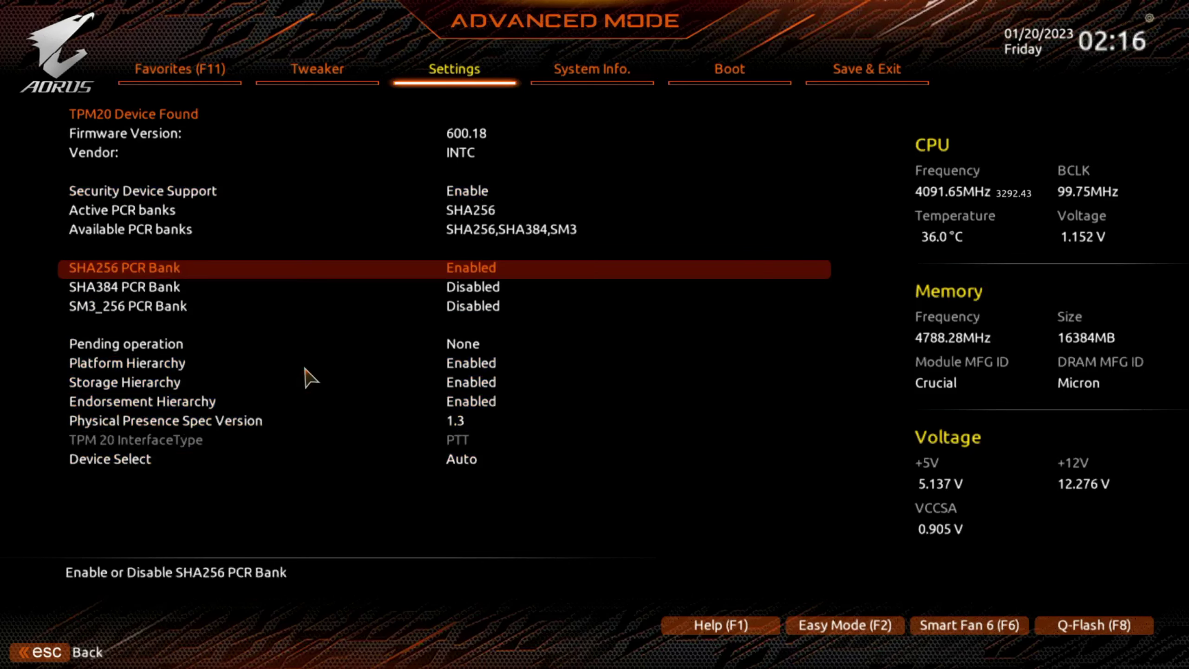
{"action": "key", "text": "Escape"}
{"action": "key", "text": "Escape"}
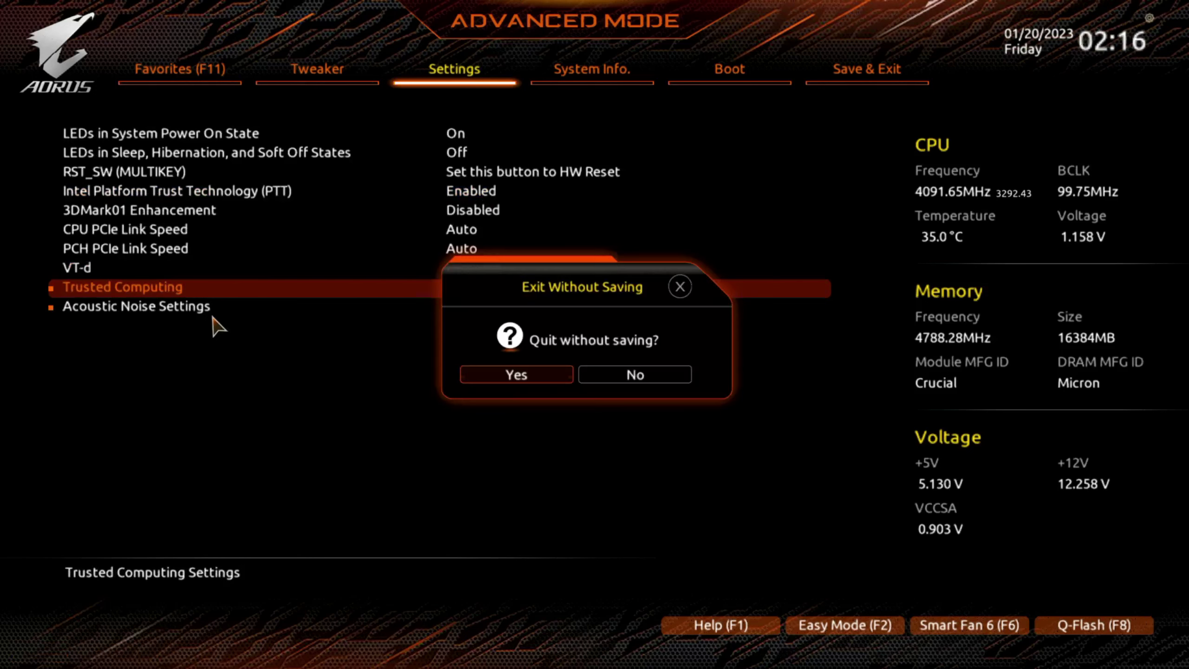
{"action": "left_click", "coordinate": [622, 376]}
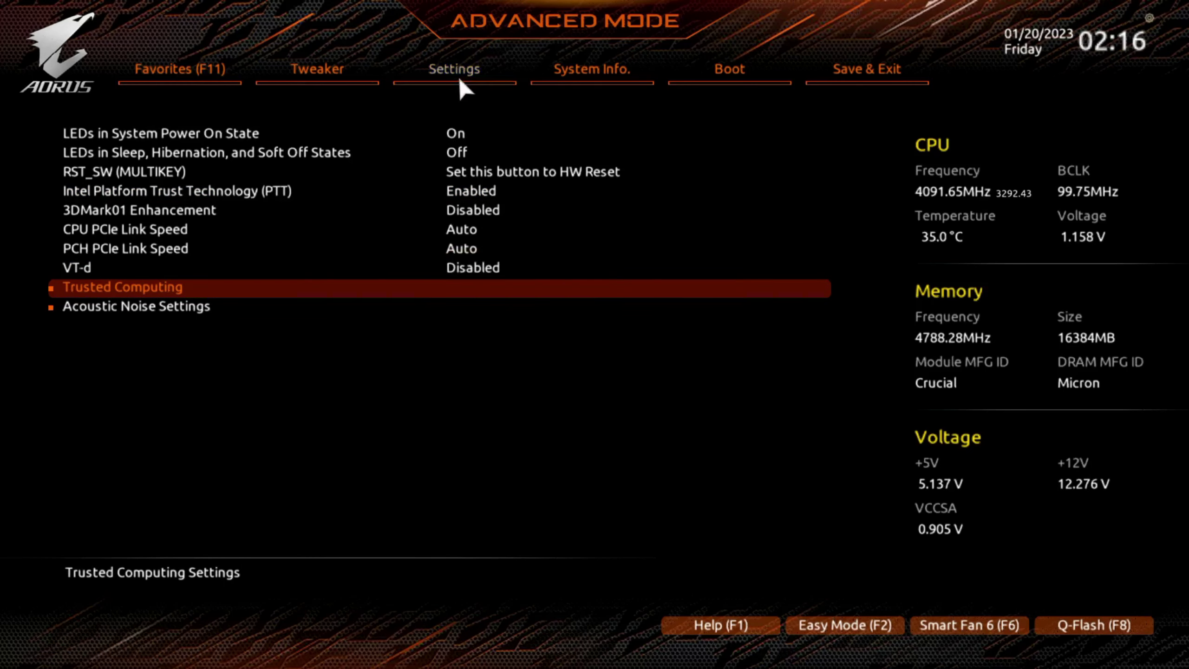
Open PC Health Status to check the voltage readings and Case Open status.
{"action": "left_click", "coordinate": [459, 87]}
{"action": "left_click", "coordinate": [164, 236]}
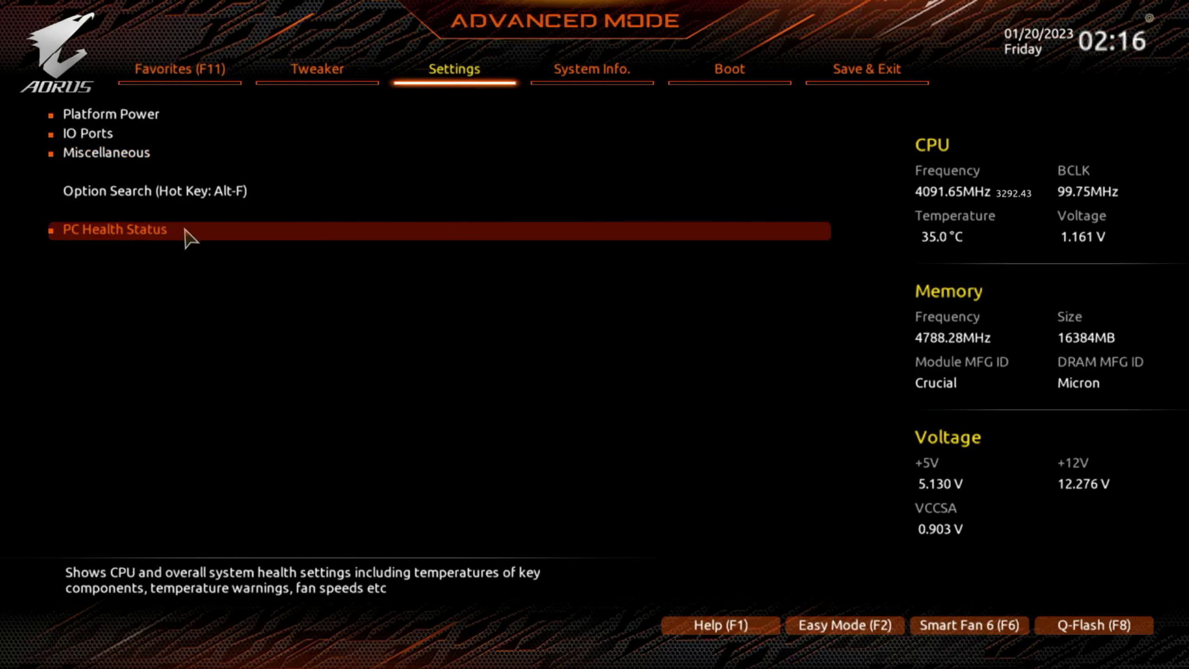
{"action": "left_click", "coordinate": [202, 234]}
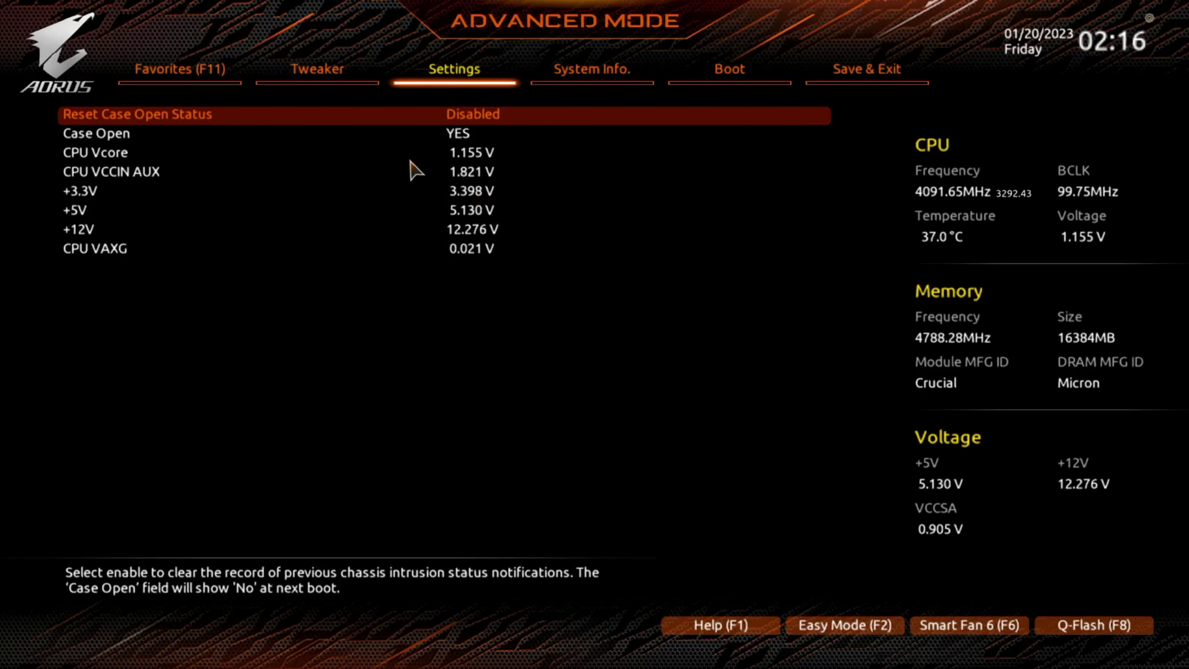
Review the board and processor details on the System Info. page.
{"action": "left_click", "coordinate": [581, 69]}
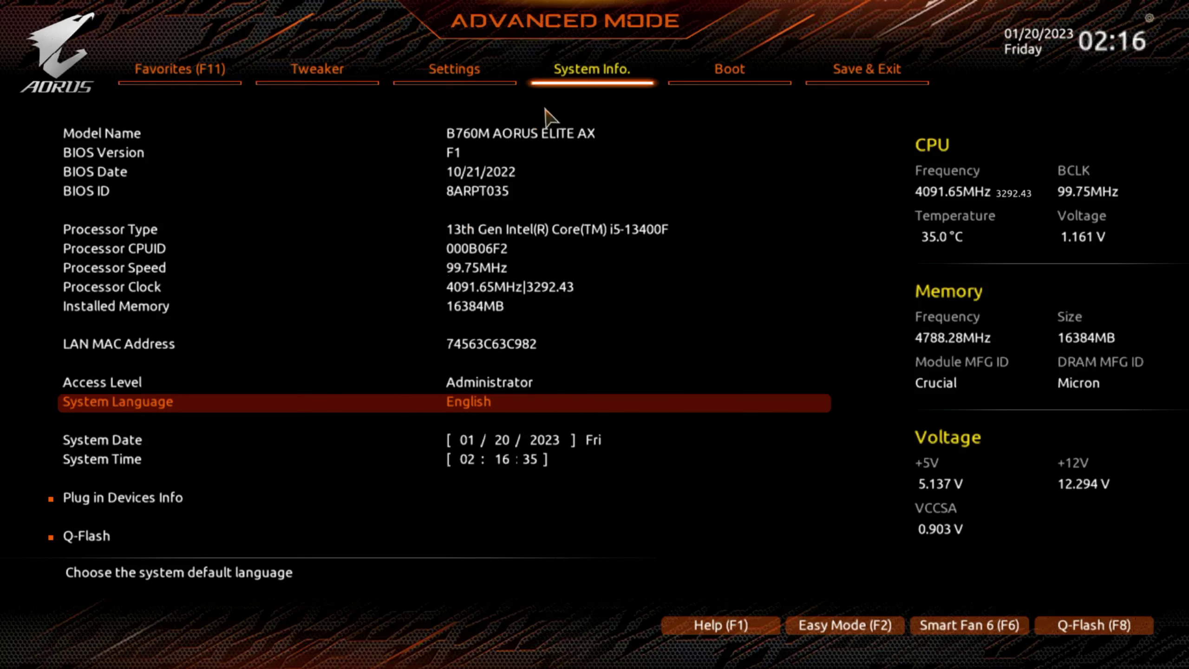
Show the Boot settings, with Windows Boot Manager as Boot Option #1.
{"action": "left_click", "coordinate": [731, 70]}
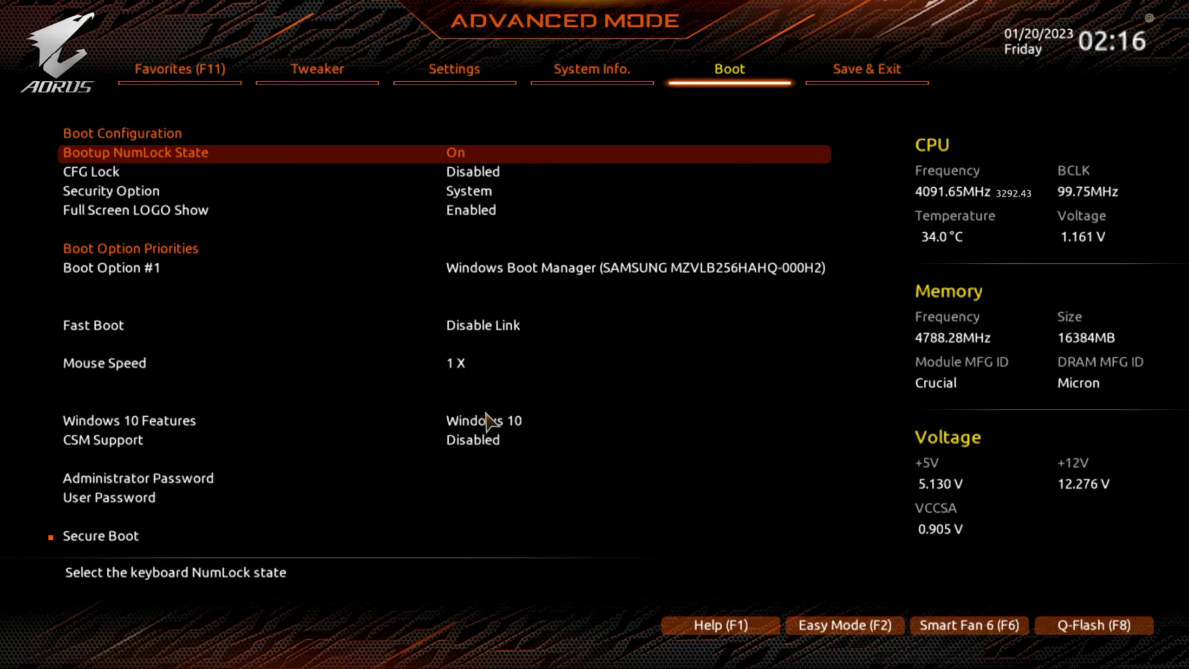
{"action": "left_click", "coordinate": [466, 424]}
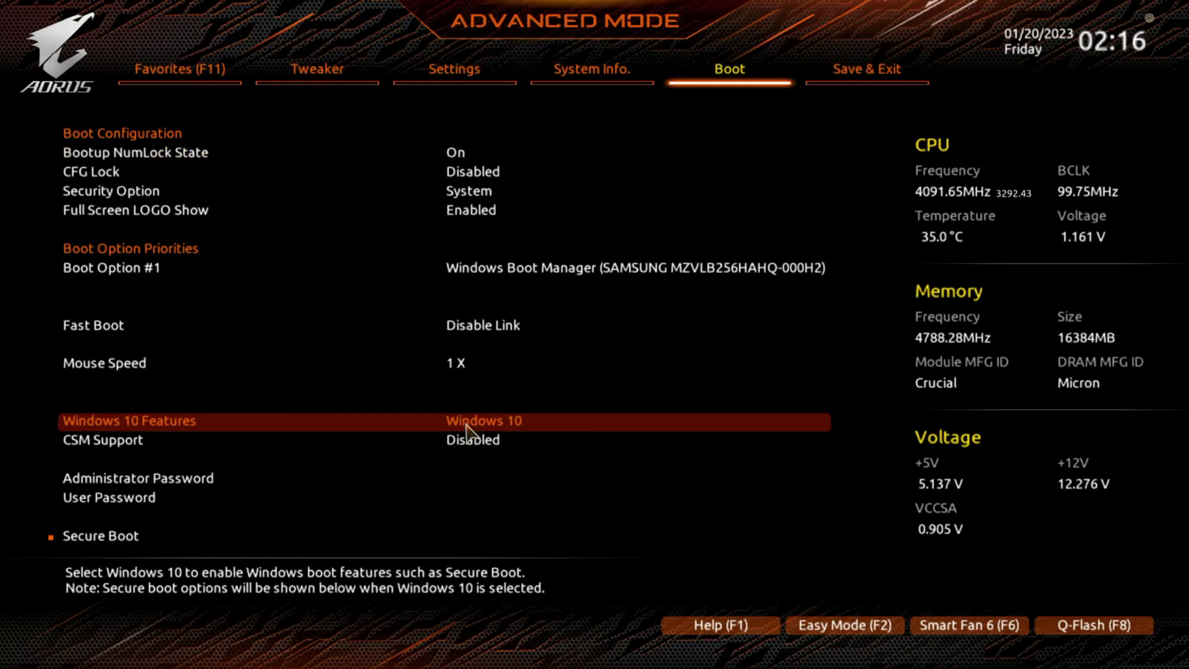
{"action": "left_click", "coordinate": [464, 423]}
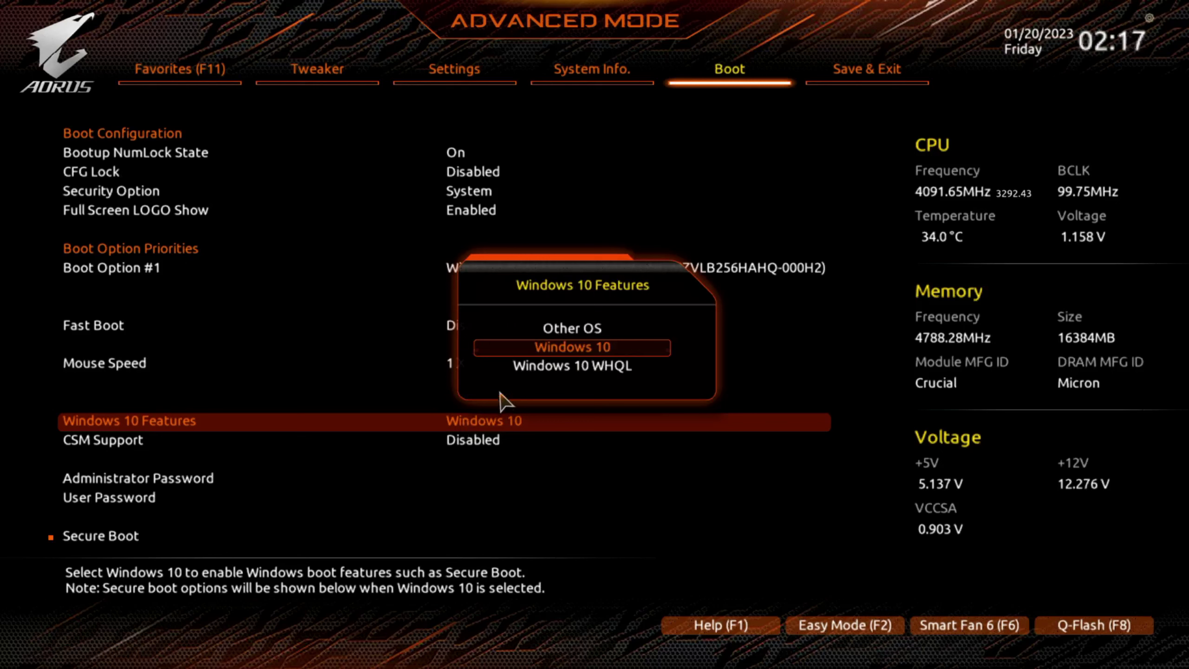
{"action": "key", "text": "Escape"}
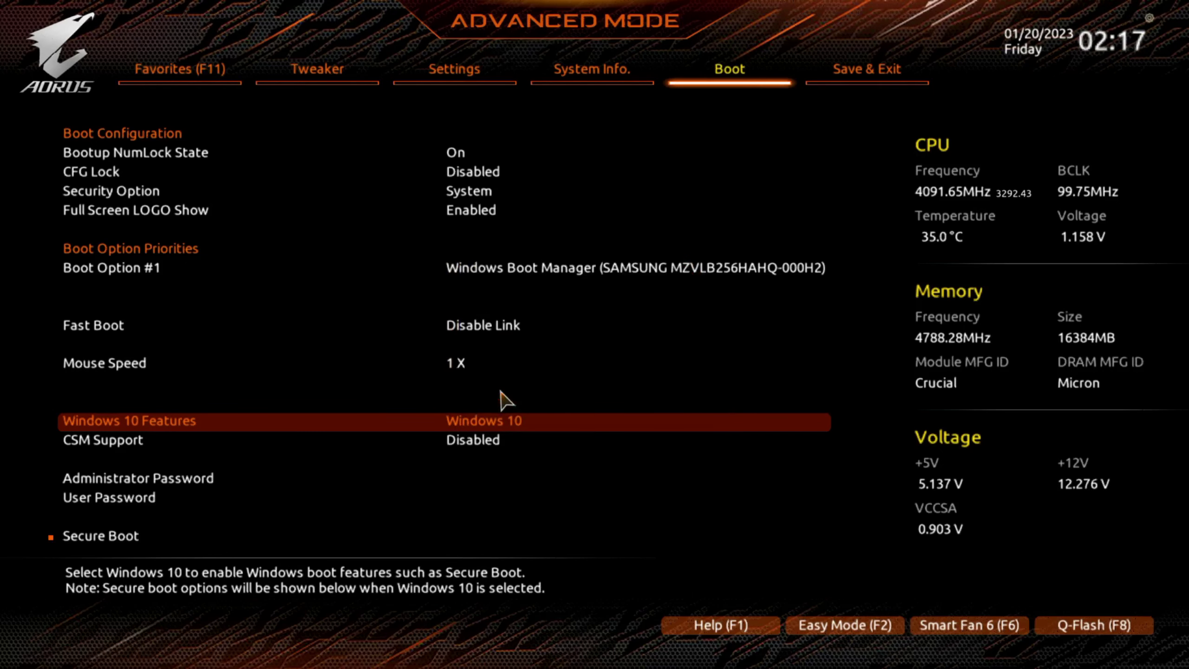
{"action": "left_click", "coordinate": [478, 441]}
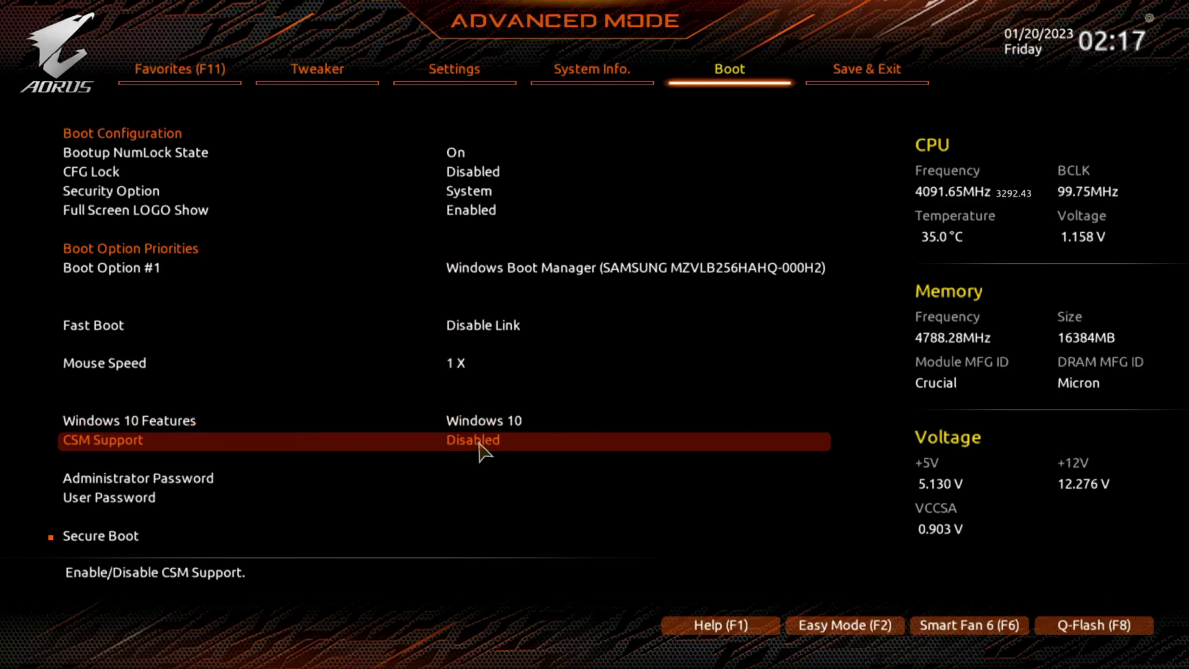
{"action": "left_click", "coordinate": [478, 443]}
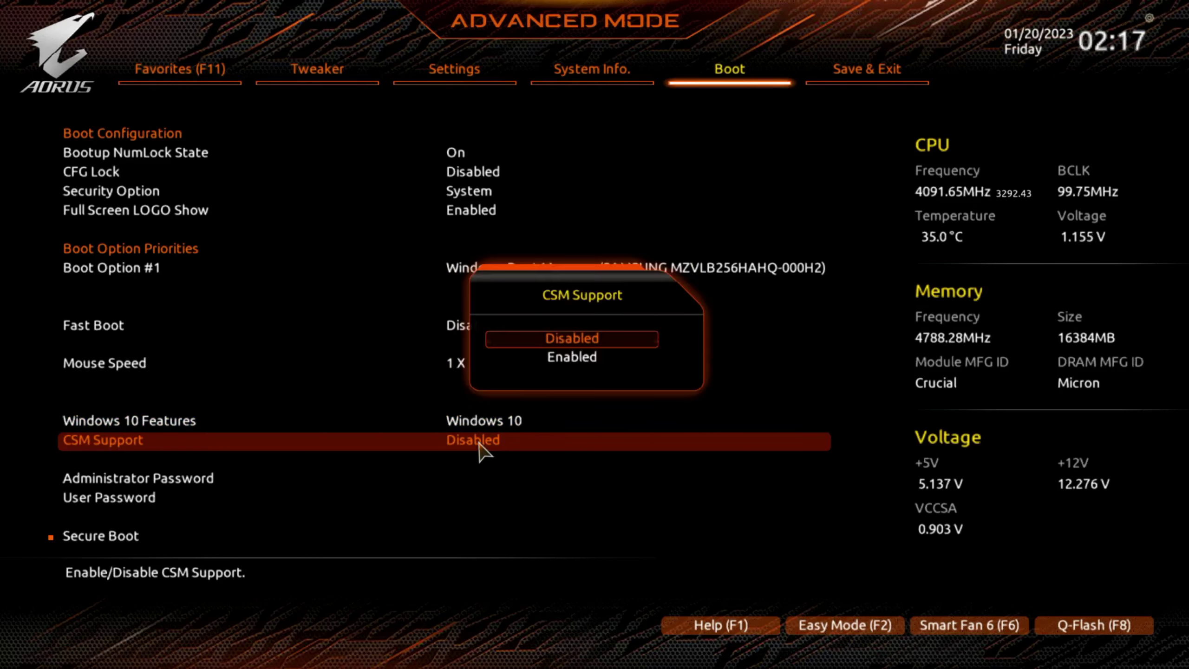
{"action": "key", "text": "Escape"}
{"action": "left_click", "coordinate": [438, 481]}
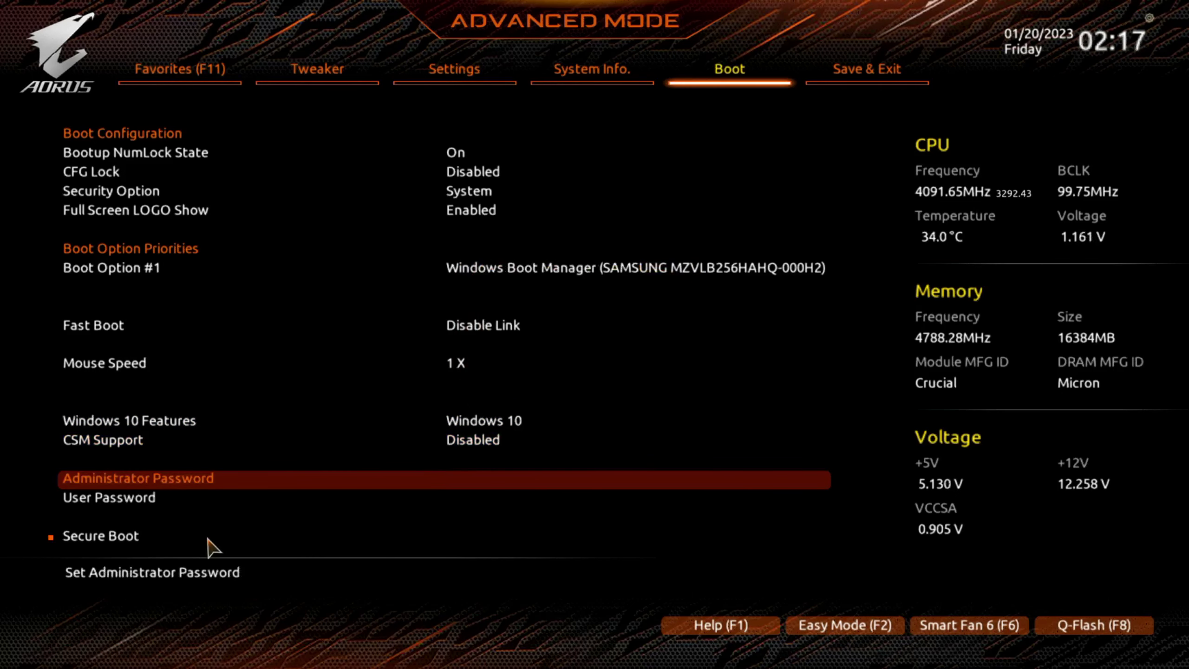
Show the Save & Exit page, with Windows Boot Manager under Boot Override.
{"action": "left_click", "coordinate": [852, 74]}
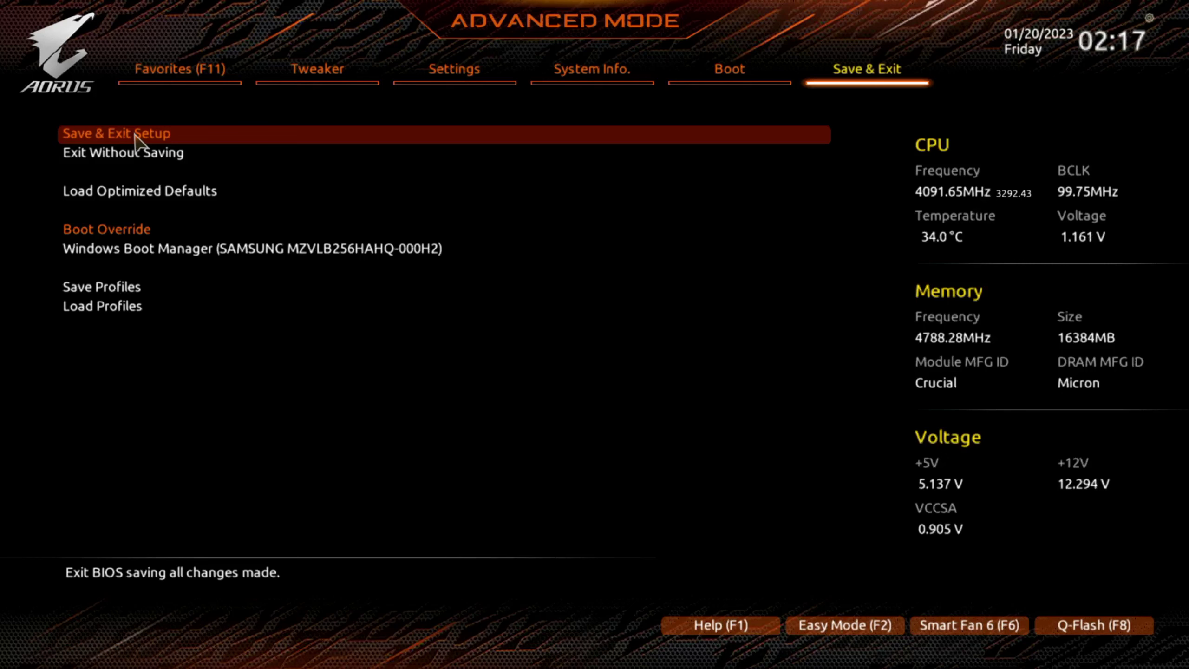
Glance at the Tweaker CPU and memory settings, then return to Easy Mode.
{"action": "left_click", "coordinate": [310, 80]}
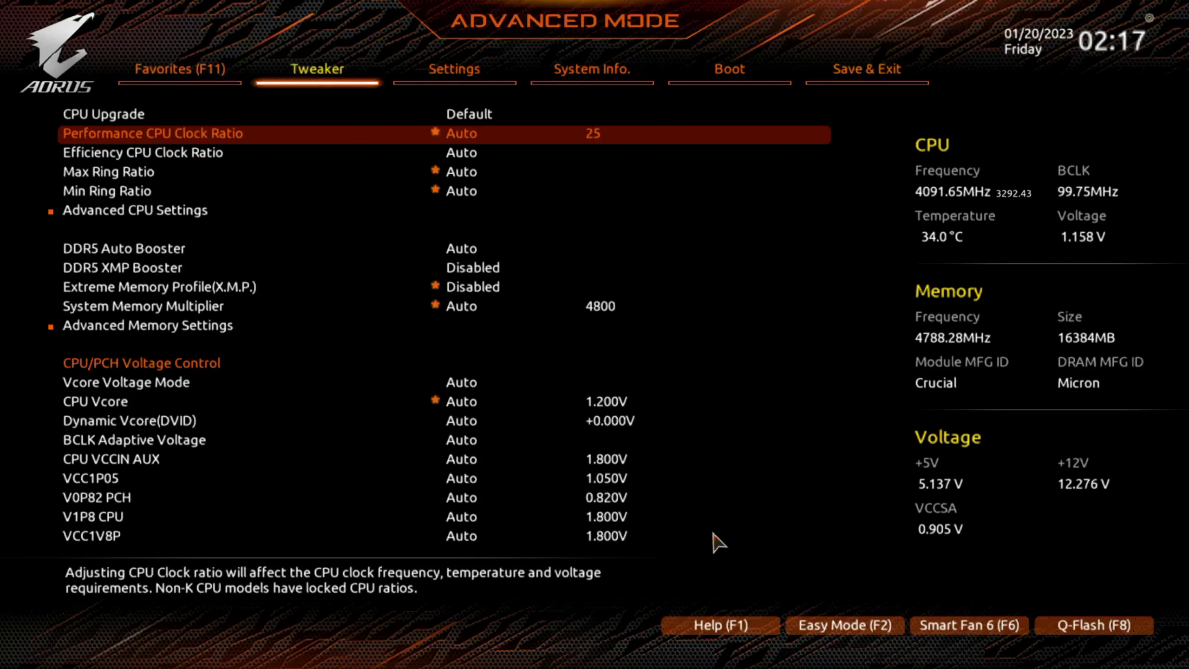
{"action": "left_click", "coordinate": [845, 630]}
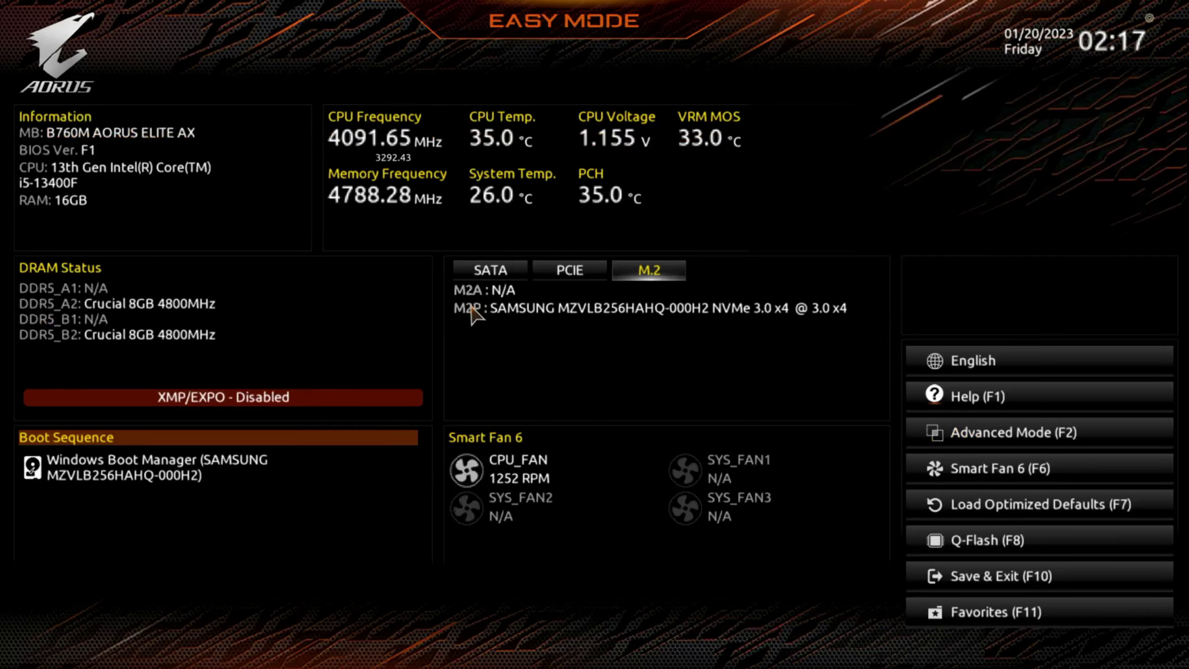